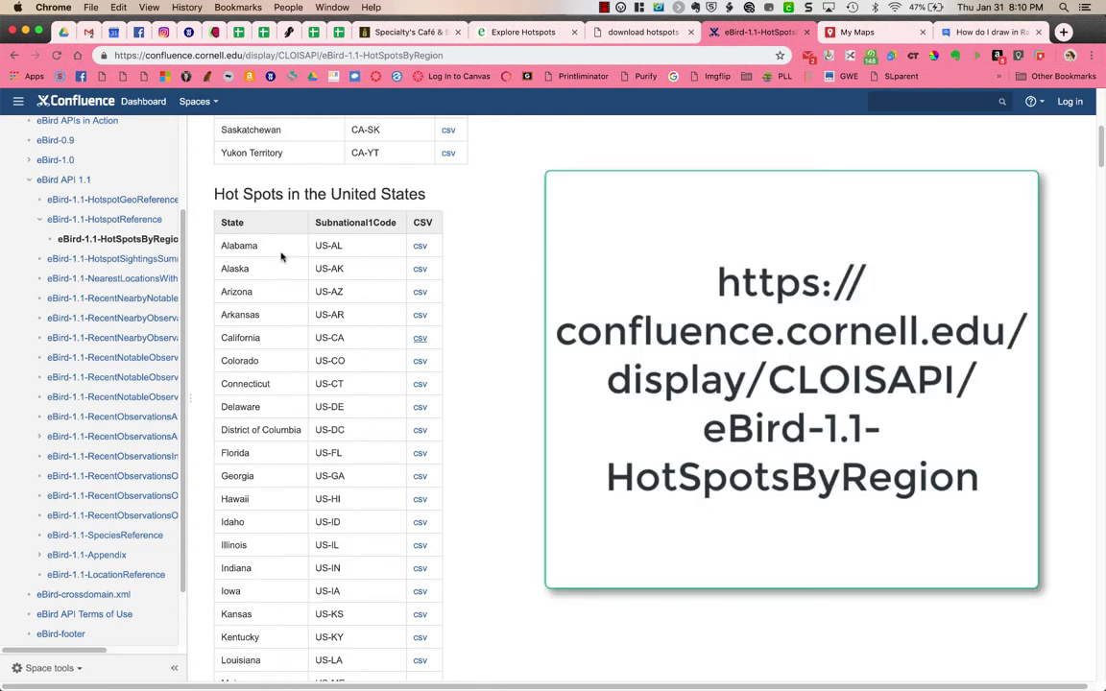
# Download the California hot spots CSV file and open it in Excel.
pyautogui.click(420, 339)
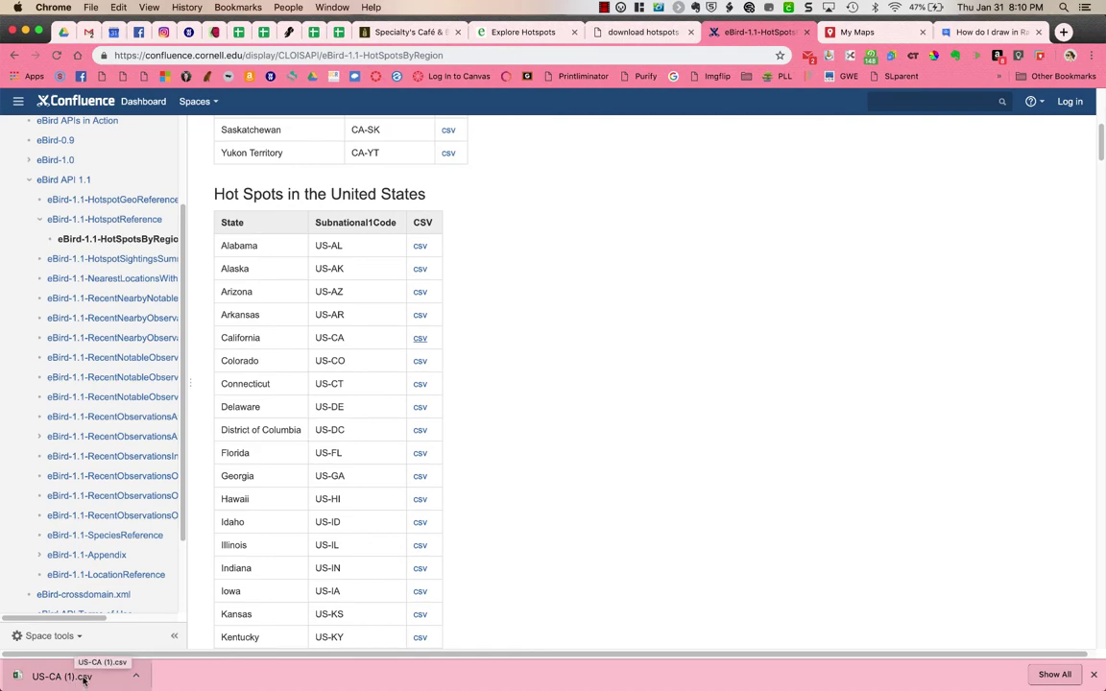
pyautogui.click(73, 680)
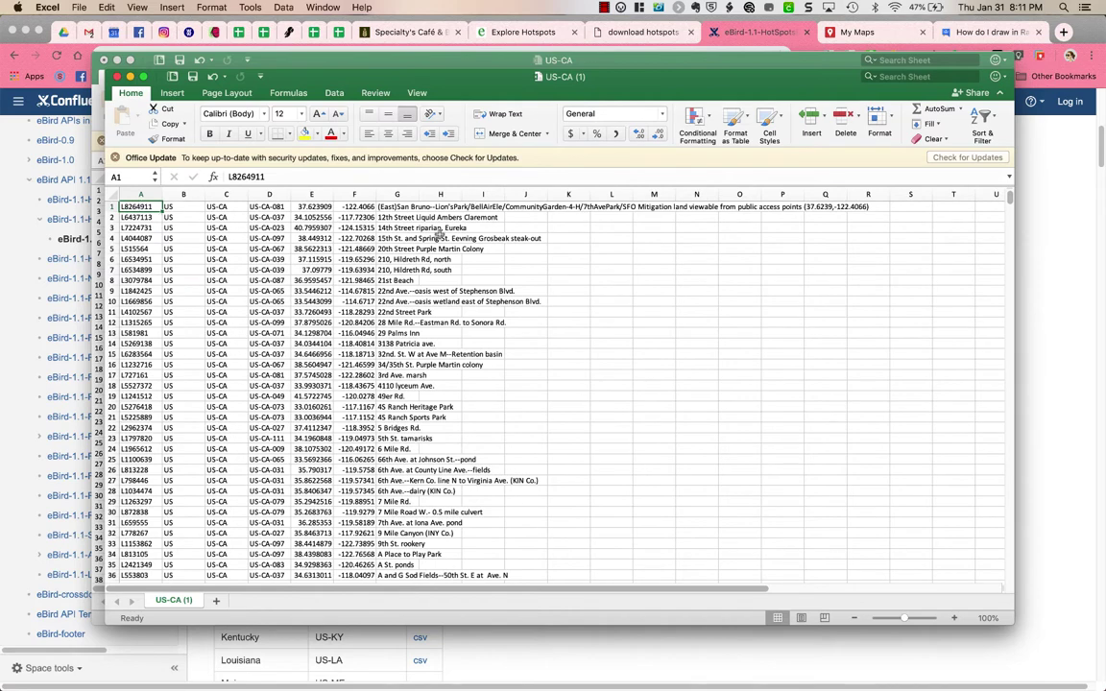
# Insert a blank row above the first data row of the US-CA (1) sheet.
pyautogui.click(112, 207)
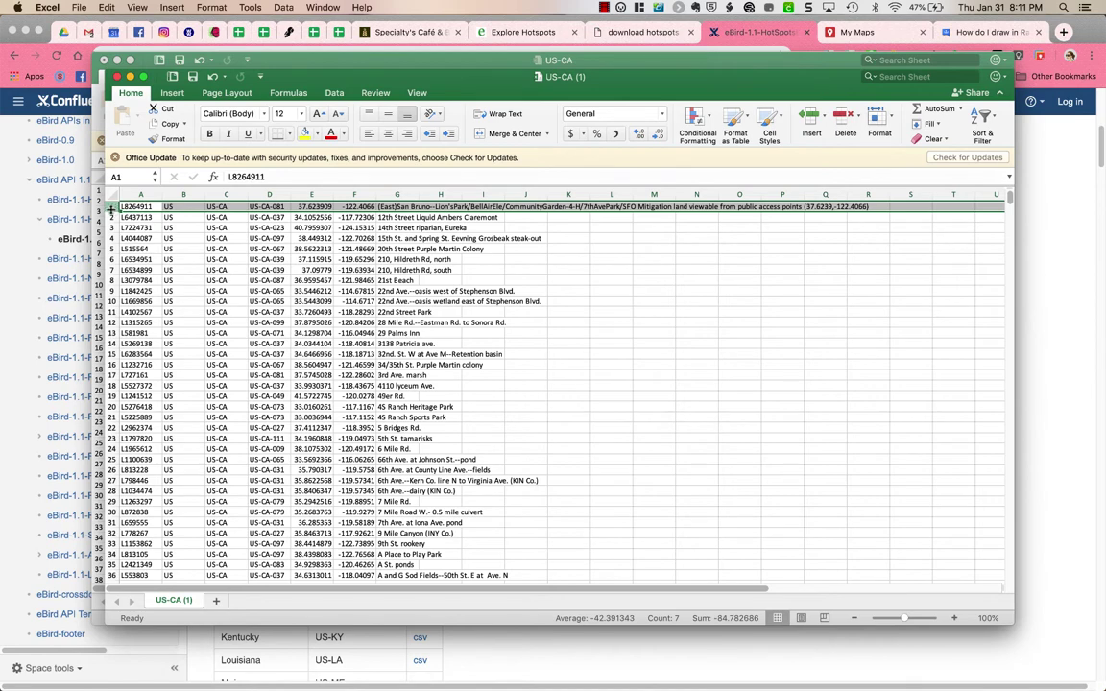
pyautogui.rightClick(110, 206)
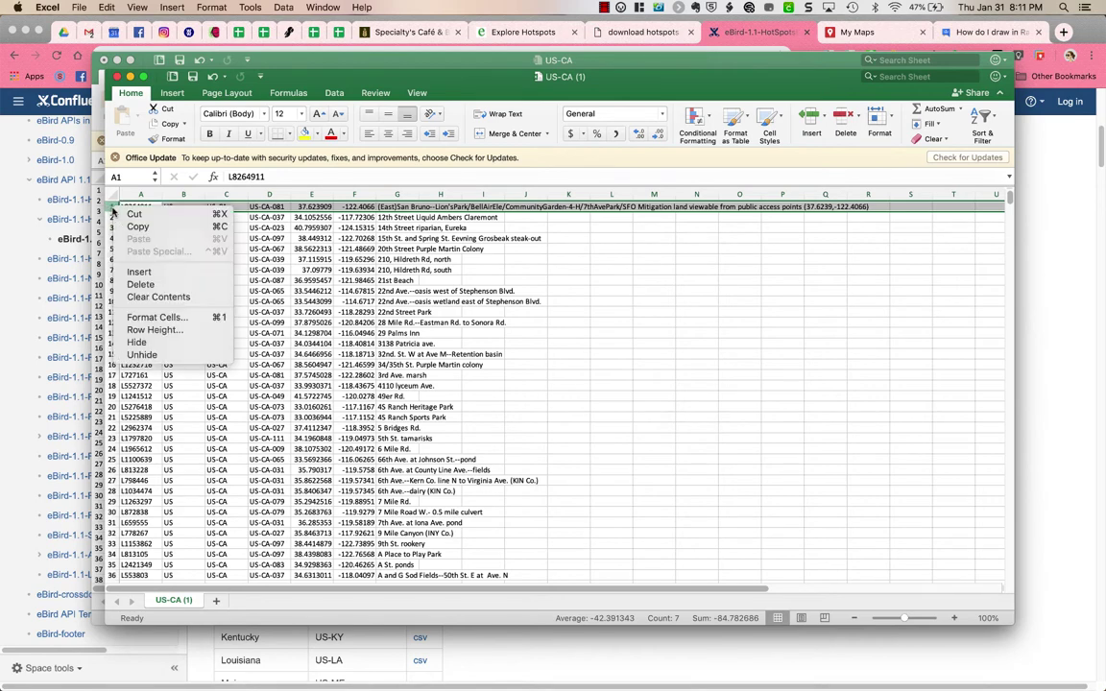
pyautogui.click(138, 274)
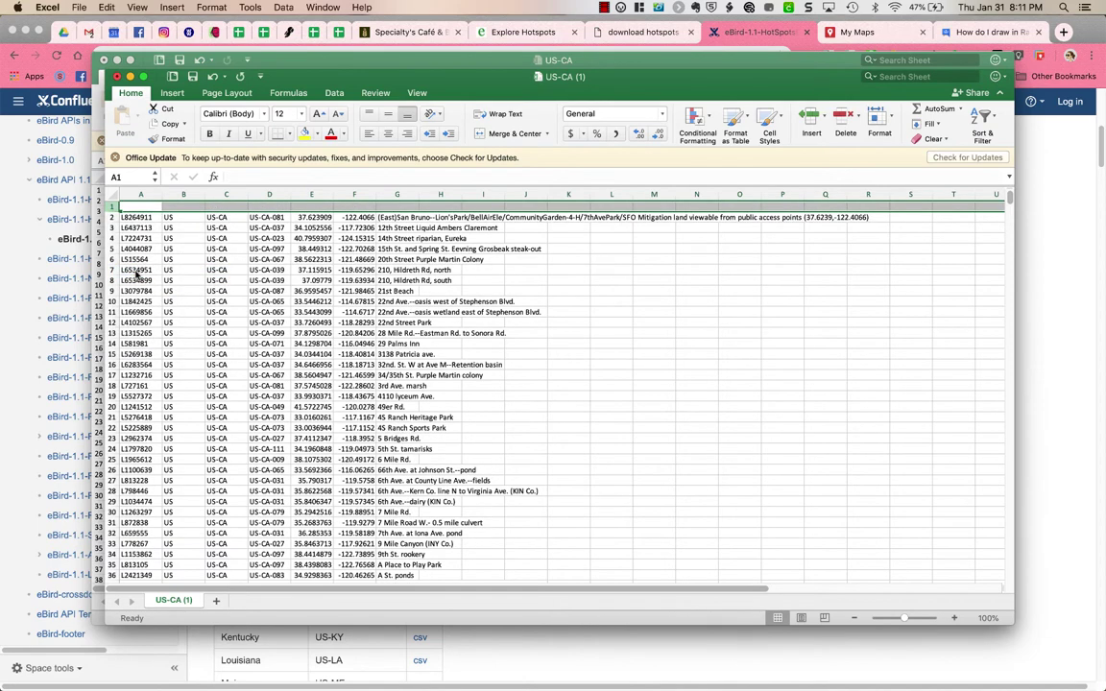
# Enter the headers Hot Spot Code, Country, State and County in cells A1 to D1.
pyautogui.click(147, 209)
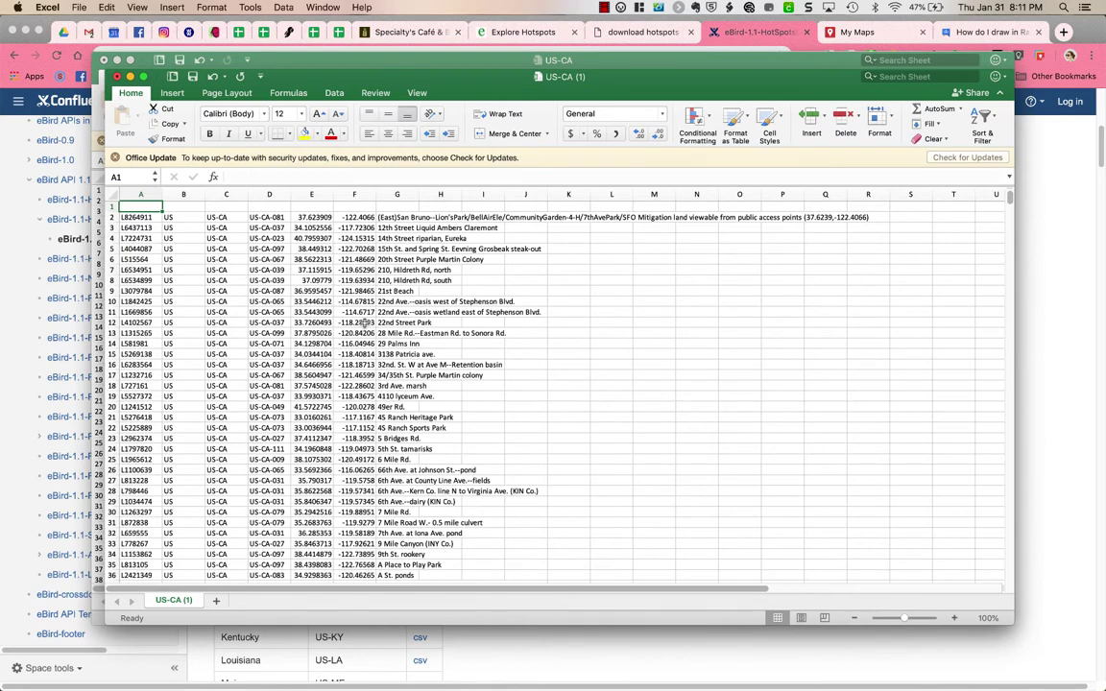
pyautogui.write('Hot Spot Code')
pyautogui.press('Tab')
pyautogui.write('Country')
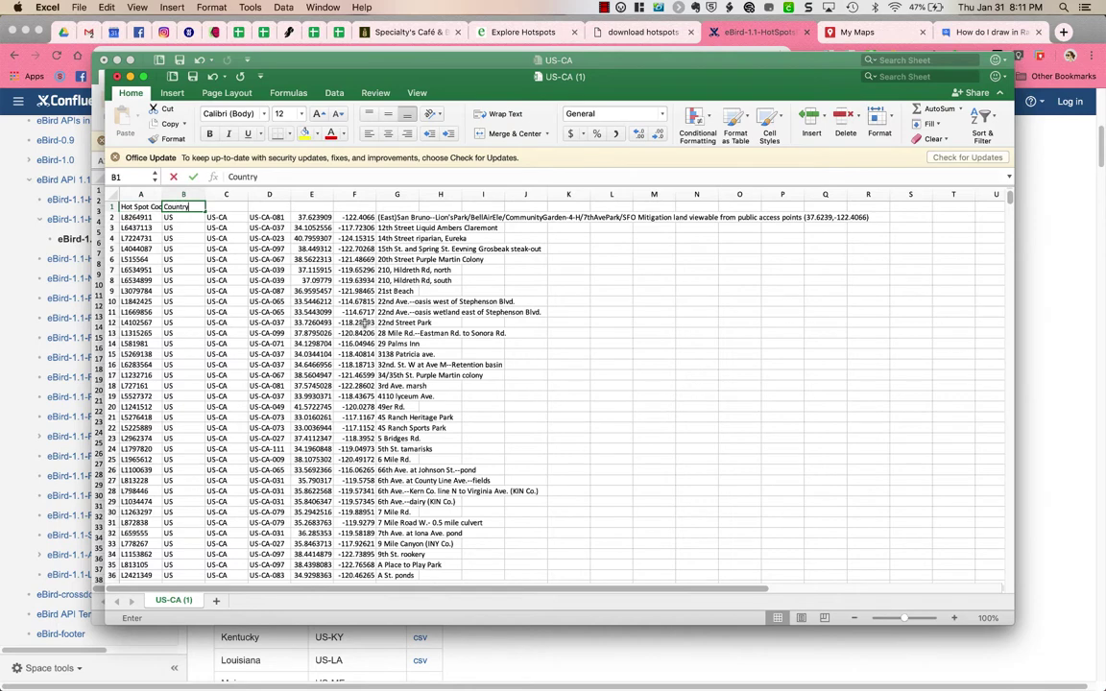
pyautogui.press('Tab')
pyautogui.write('State')
pyautogui.press('BackSpace')
pyautogui.press('Tab')
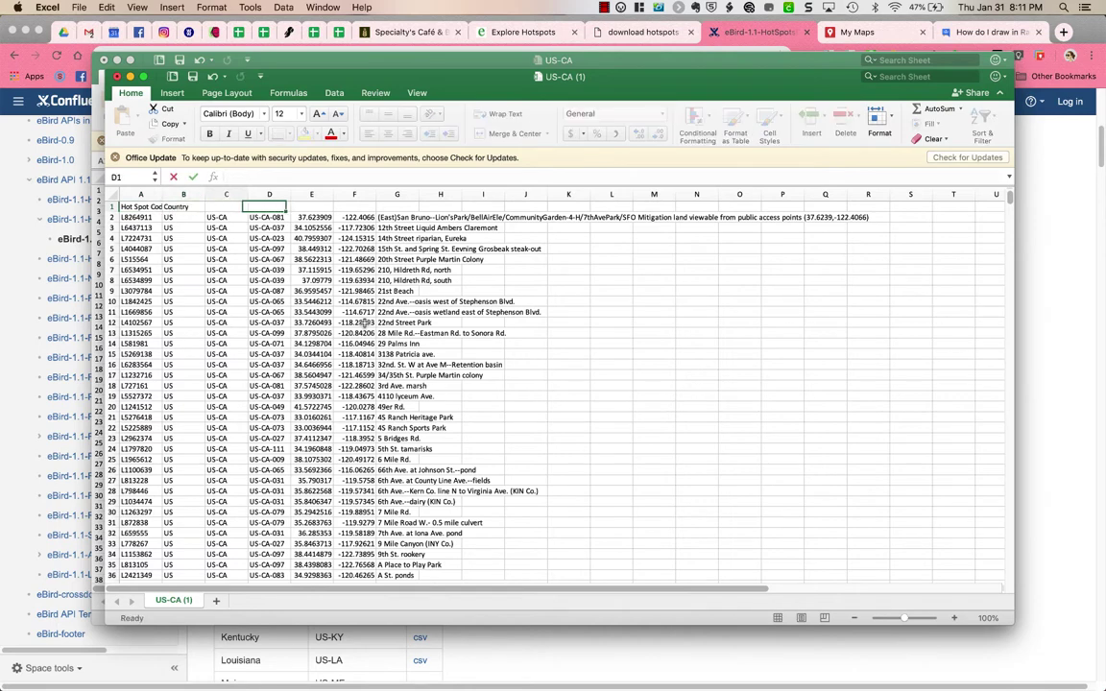
pyautogui.write('County')
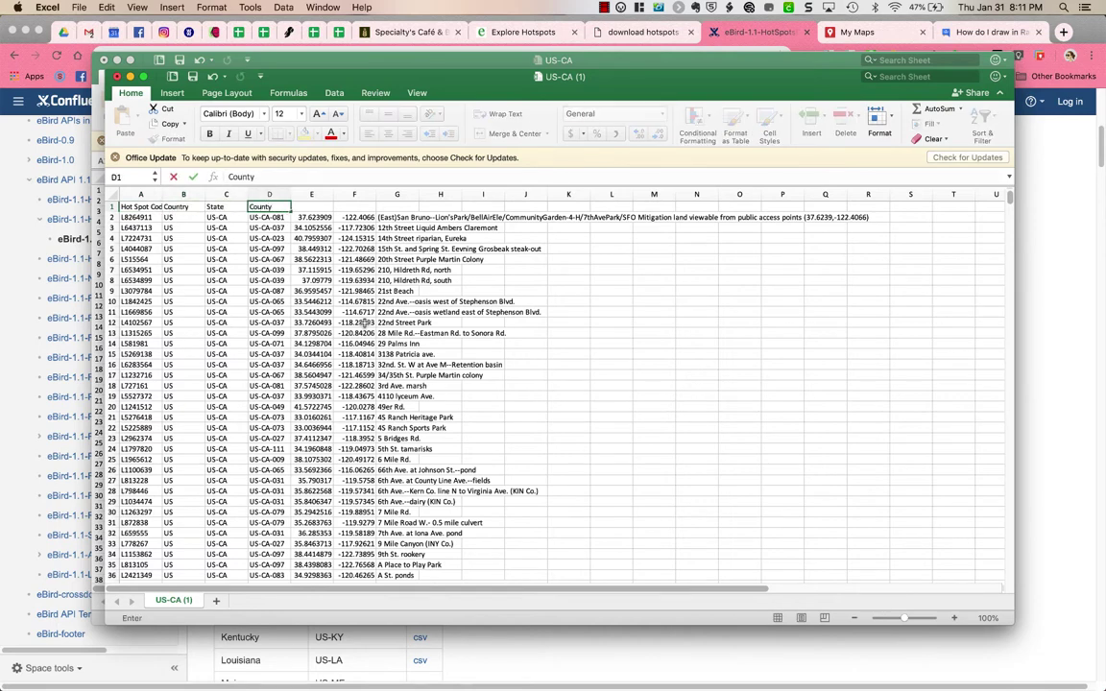
# Enter the headers Latitude, Longitude and Hot Spot in cells E1 to G1.
pyautogui.press('Tab')
pyautogui.write('Latitude')
pyautogui.press('Tab')
pyautogui.write('Longitude')
pyautogui.press('Tab')
pyautogui.write('Hot Spo')
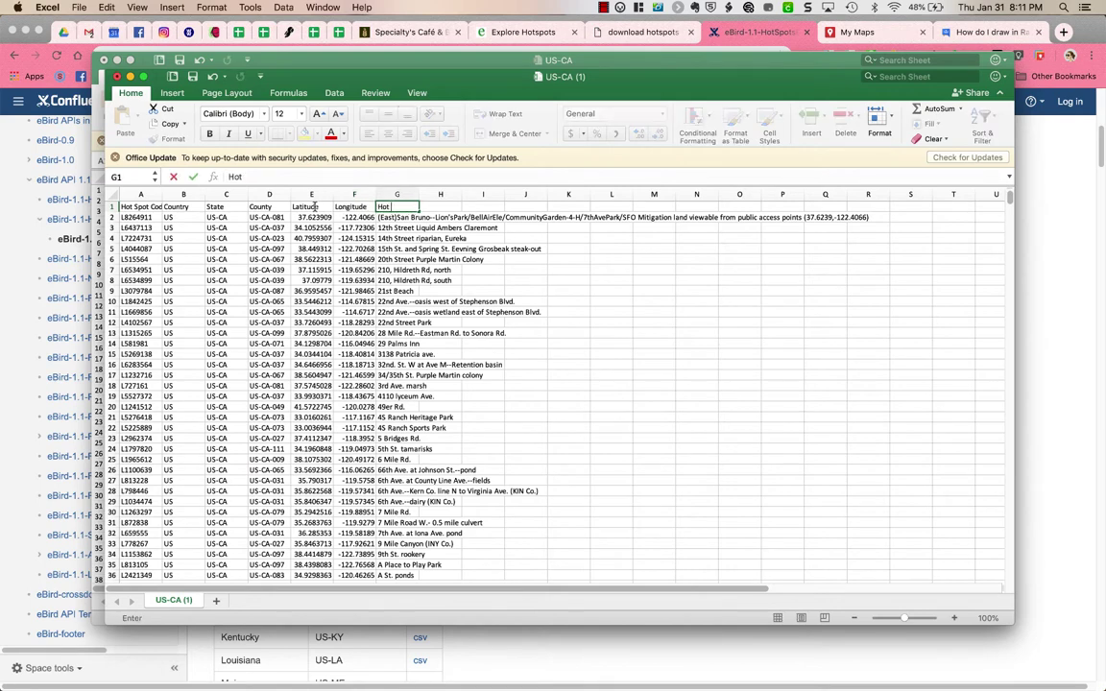
pyautogui.click(434, 334)
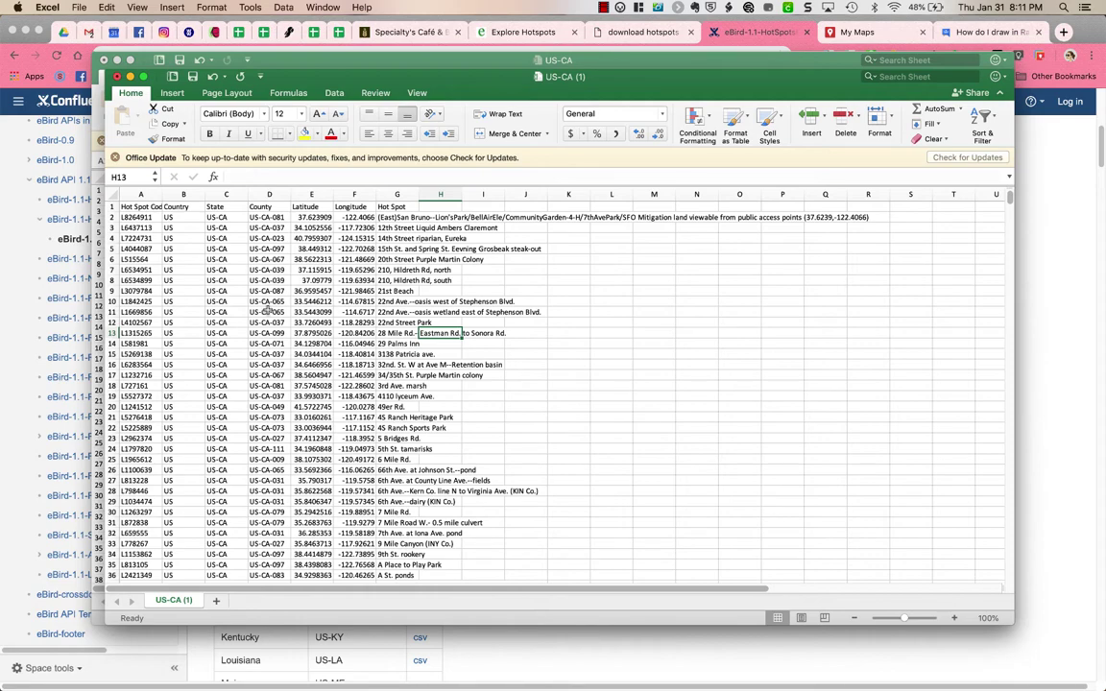
# Sort the sheet by the County column from A to Z, expanding the selection to include all the data.
pyautogui.scroll(-1, 267, 305)
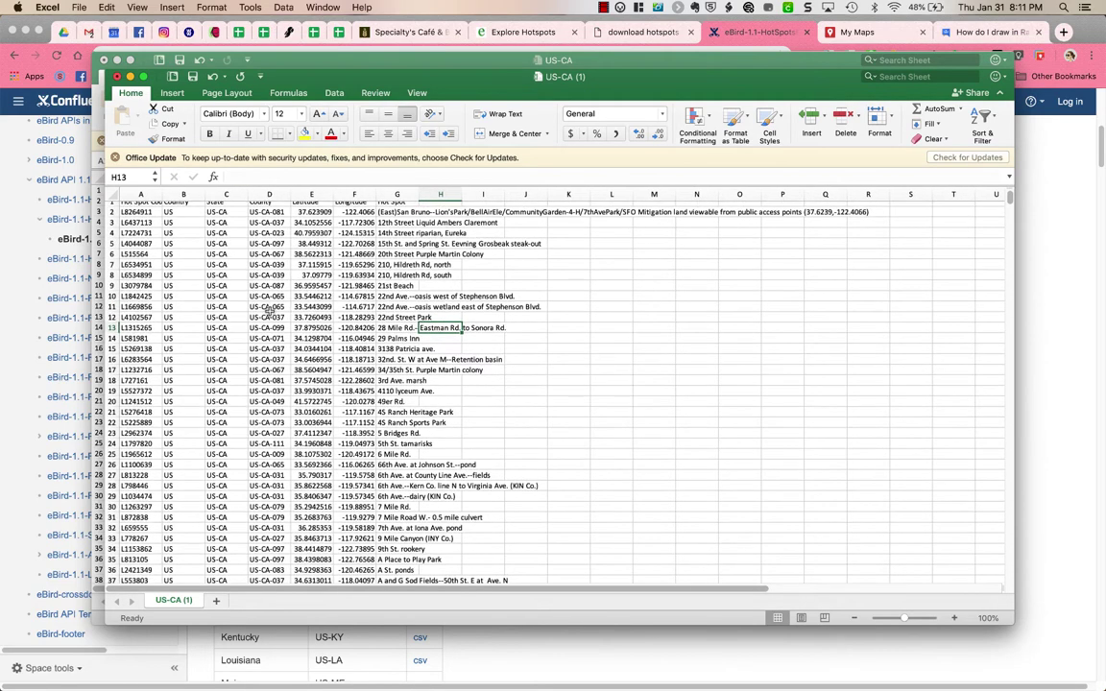
pyautogui.scroll(1, 270, 312)
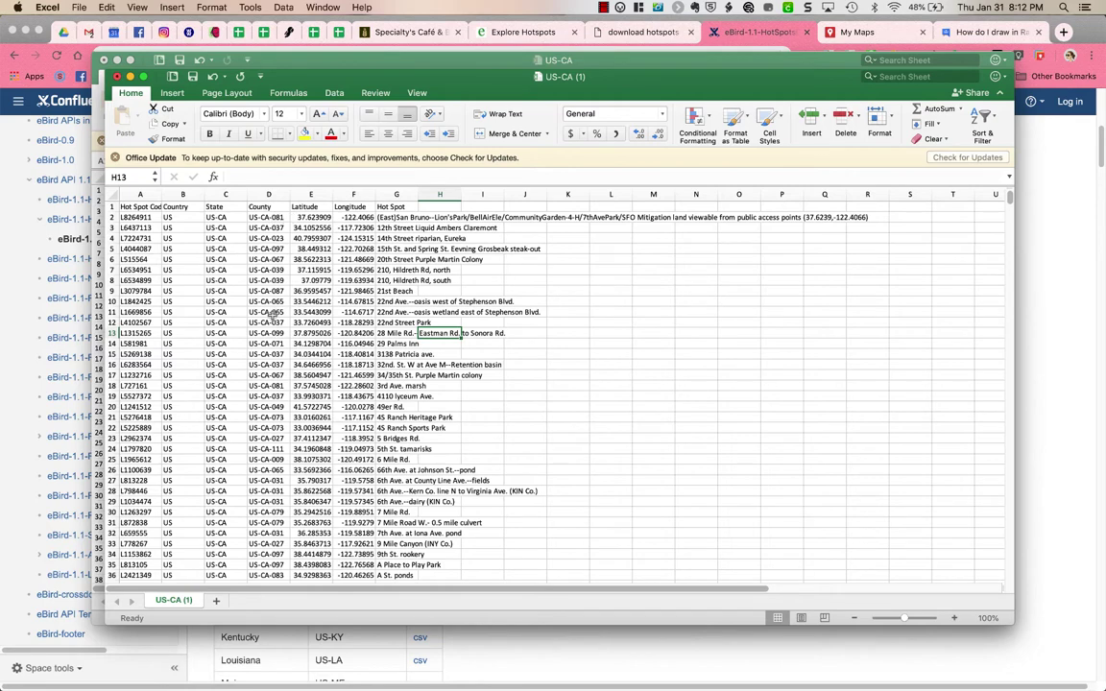
pyautogui.click(283, 218)
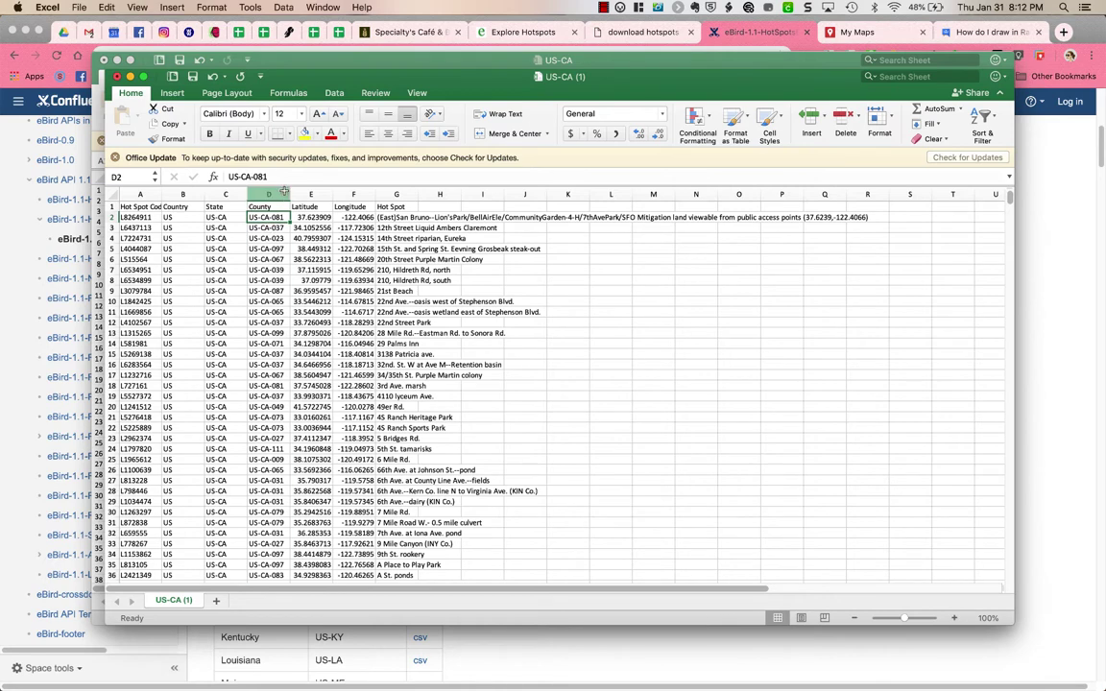
pyautogui.click(284, 193)
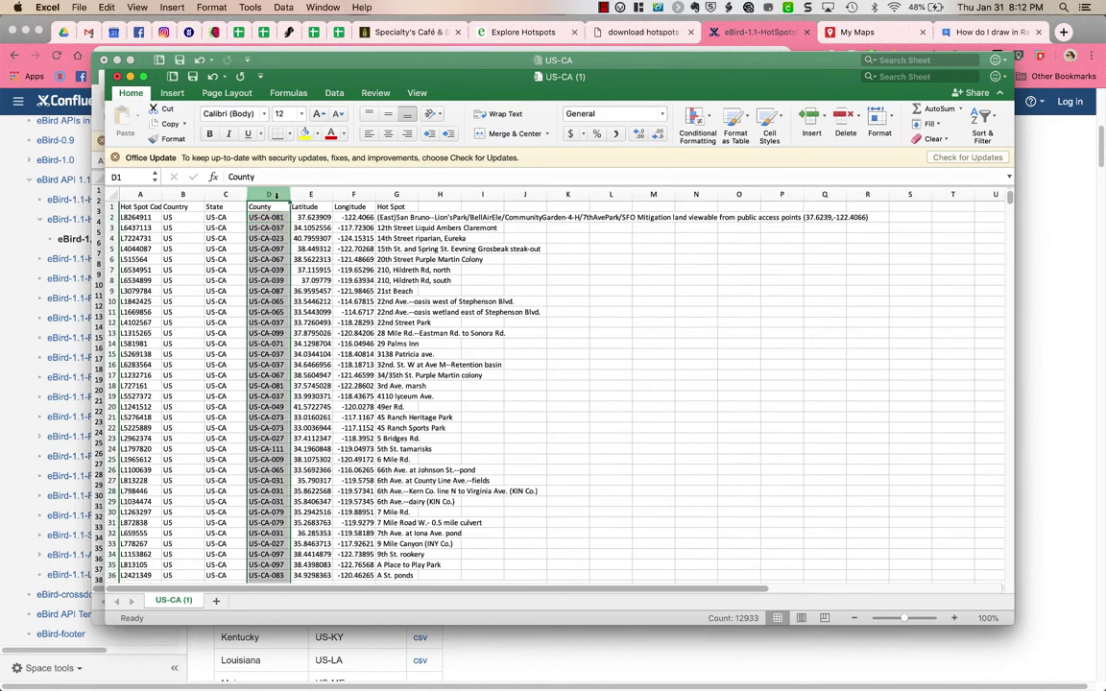
pyautogui.click(985, 117)
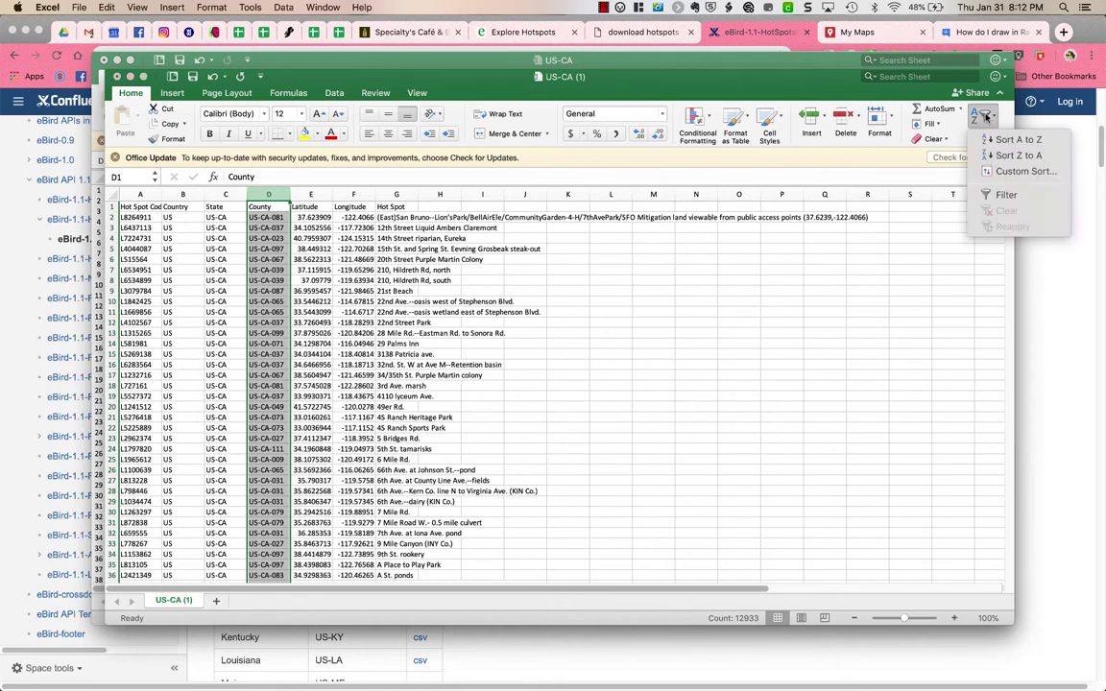
pyautogui.click(1001, 144)
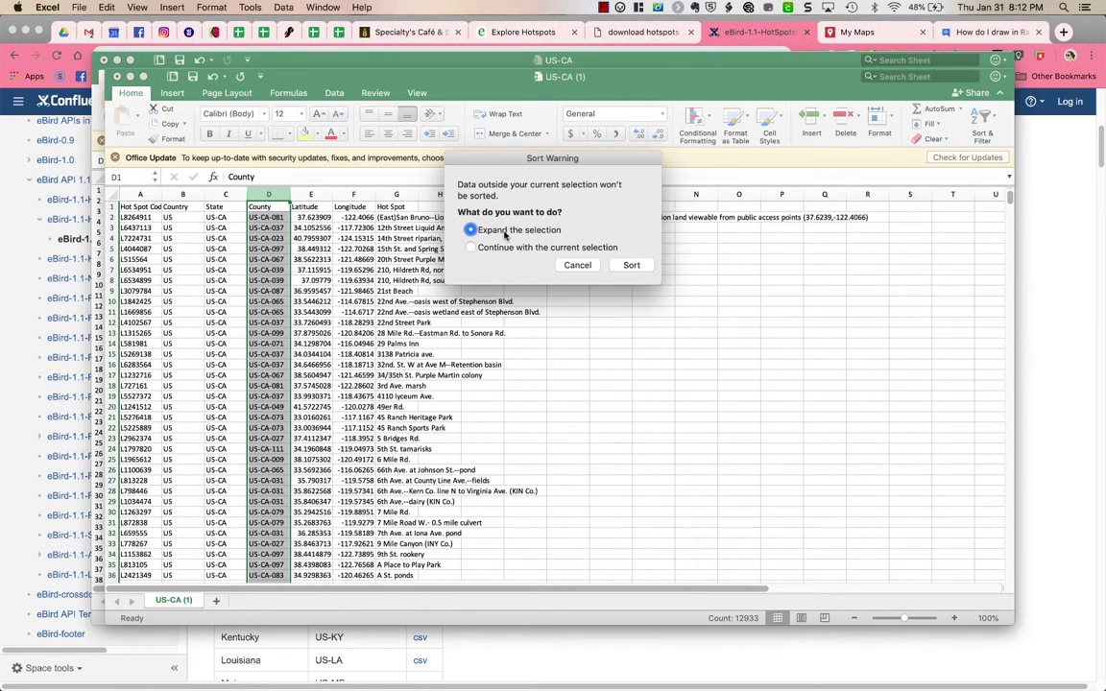
pyautogui.click(629, 265)
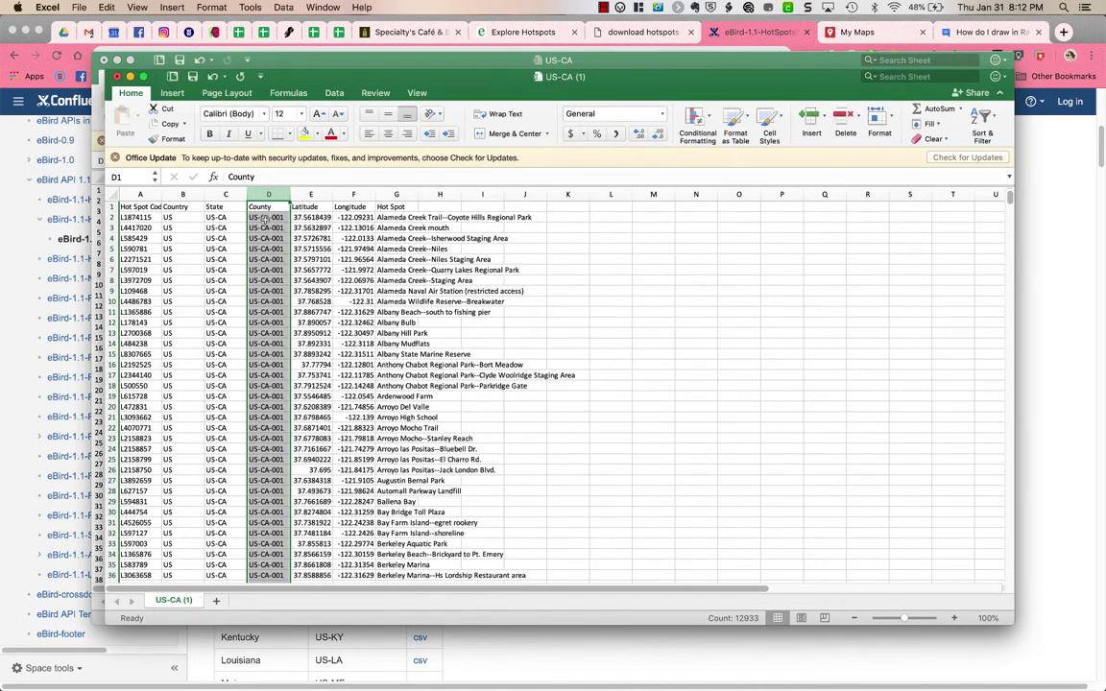
# Delete rows 2 through 829 from the sorted sheet to remove hot spots from unneeded counties.
pyautogui.click(266, 269)
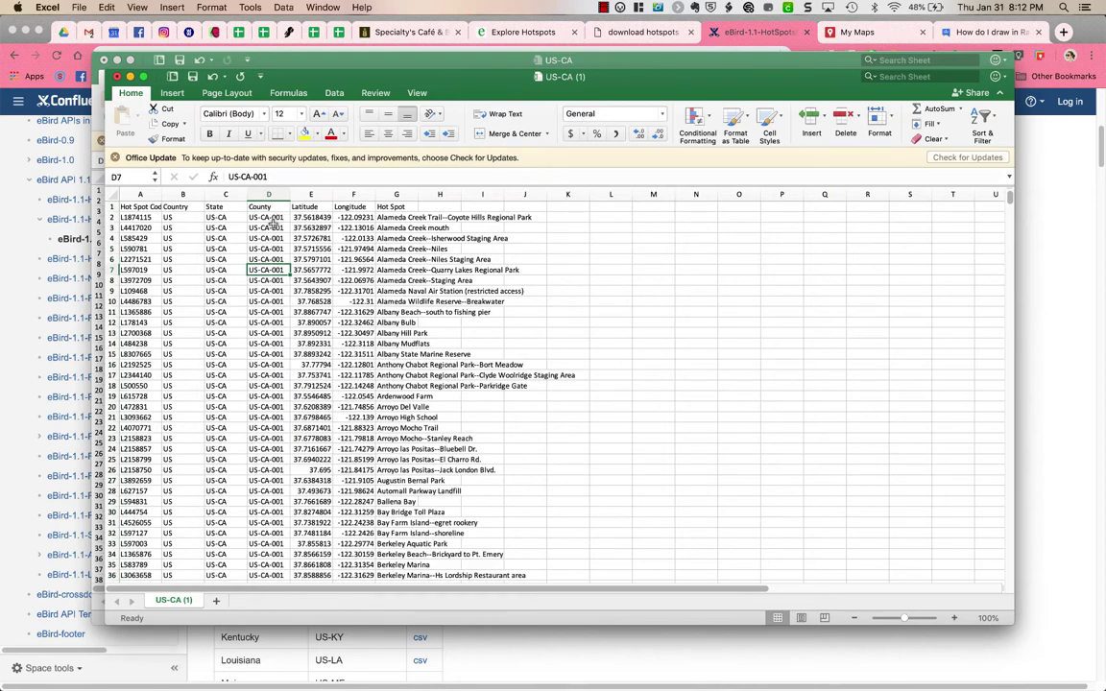
pyautogui.click(111, 218)
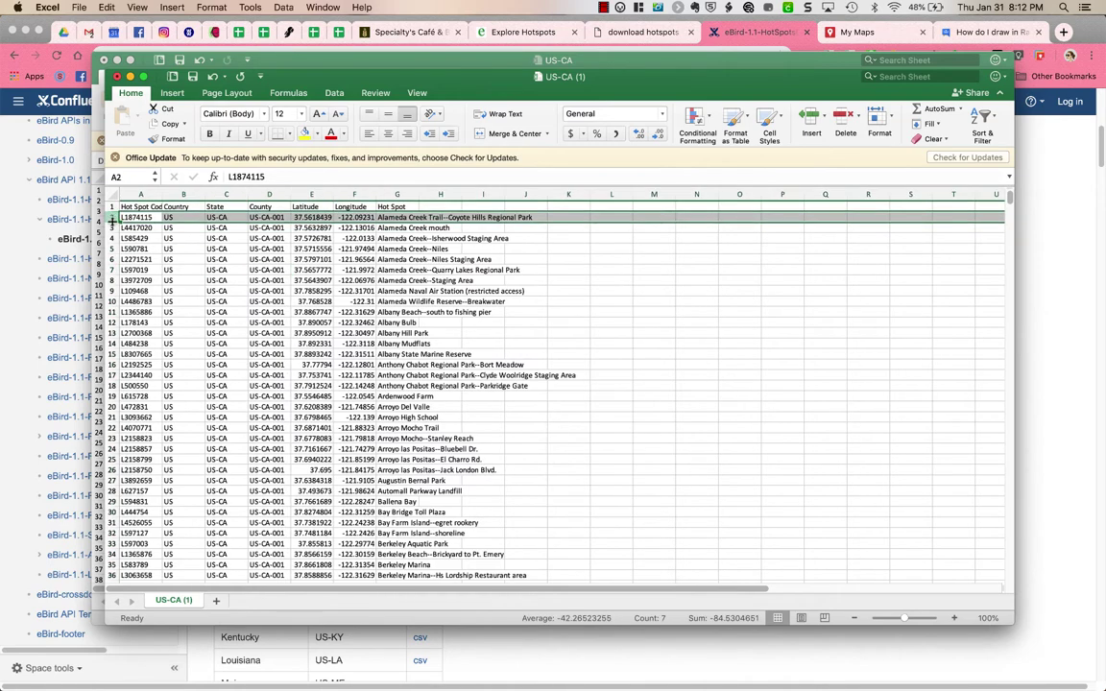
pyautogui.moveTo(102, 199); pyautogui.dragTo(100, 576)
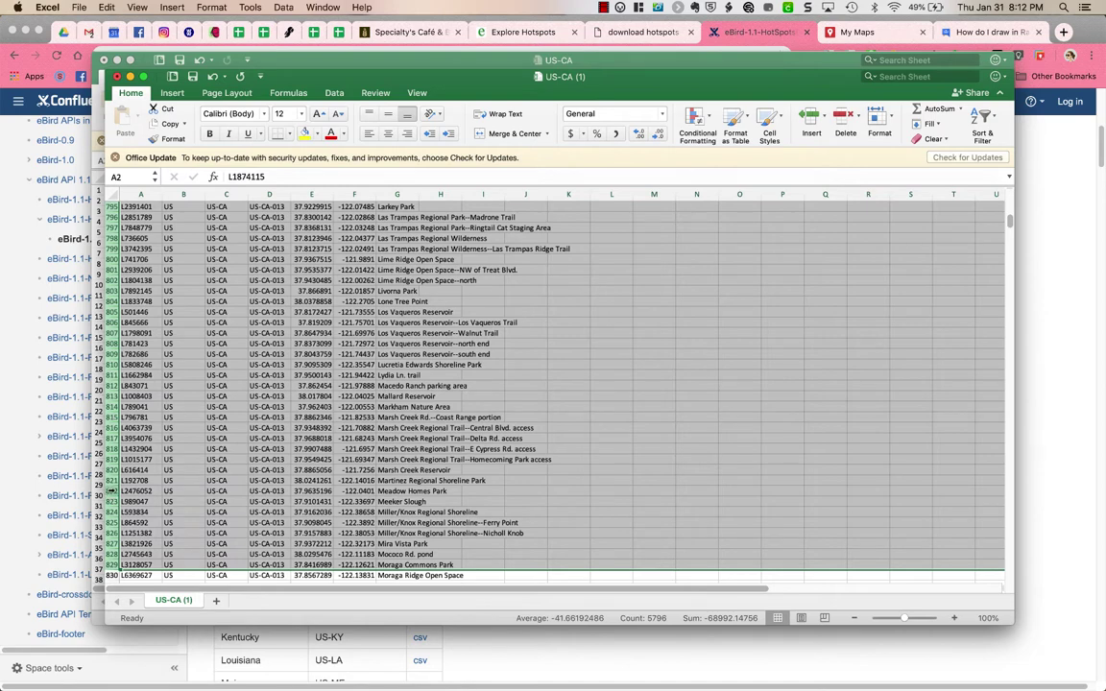
pyautogui.rightClick(112, 490)
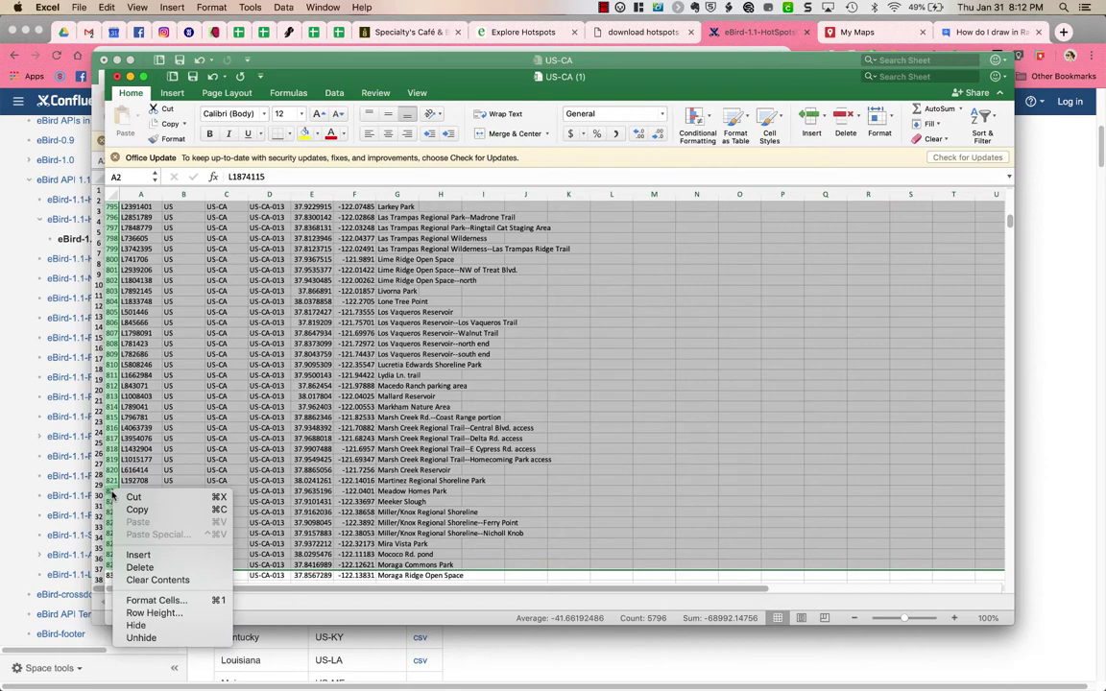
pyautogui.click(140, 567)
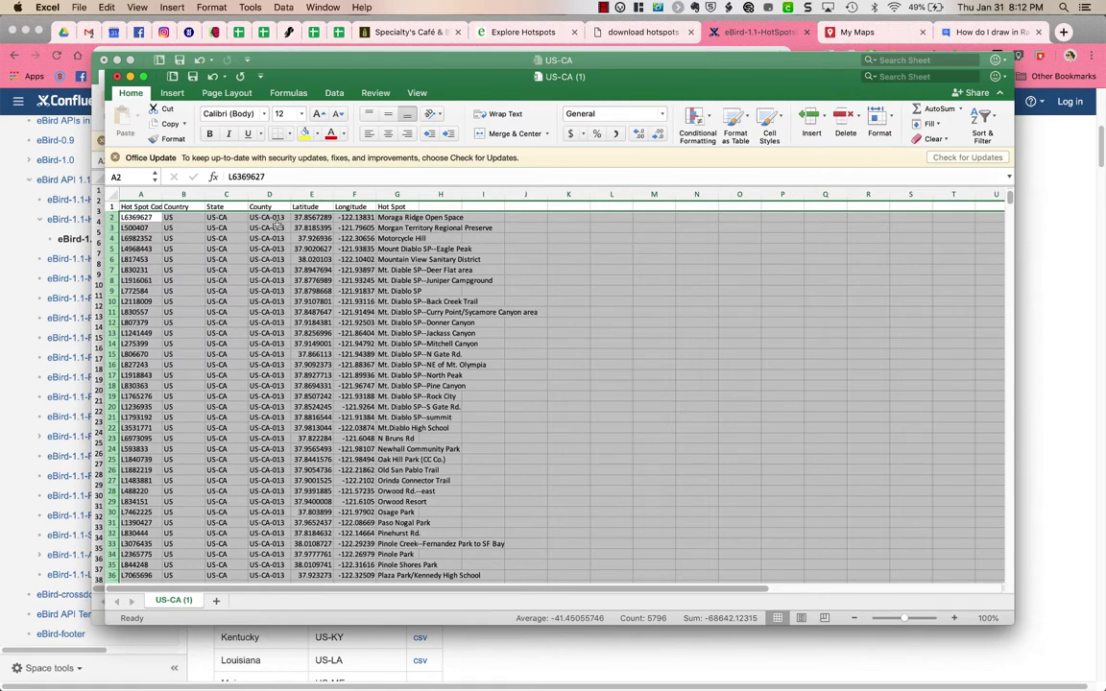
# Close the US-CA (1) workbook without saving its changes and make the US-CA workbook active.
pyautogui.click(117, 76)
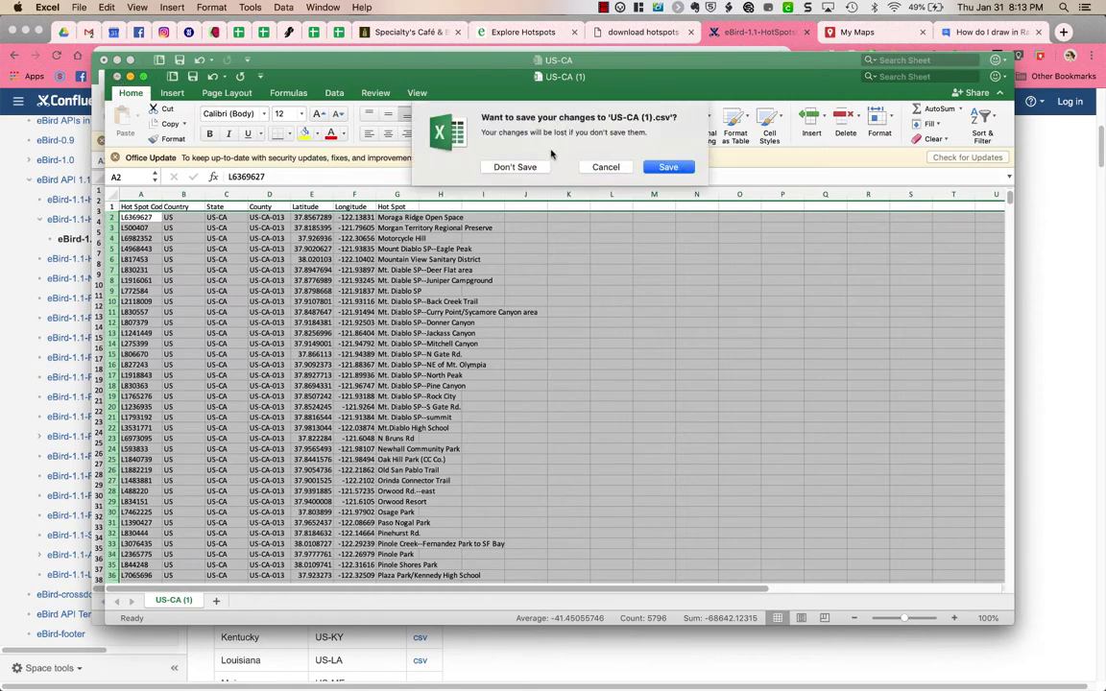
pyautogui.click(515, 167)
pyautogui.click(347, 253)
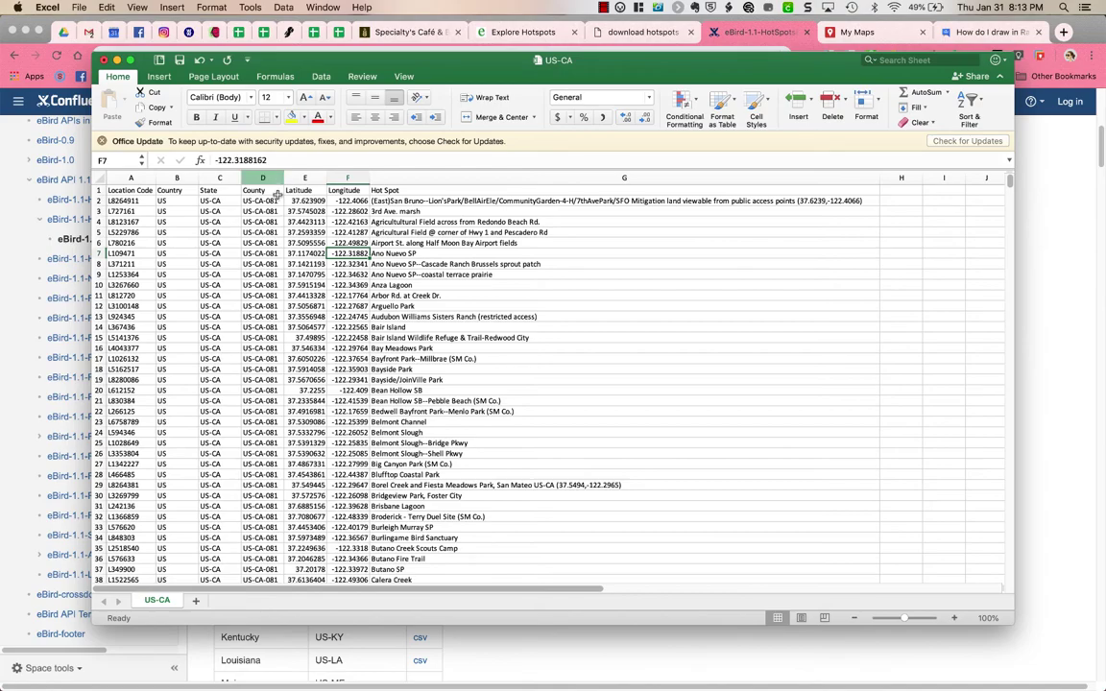
# Check the US-CA-081 hot spot list to its last row and save the US-CA workbook, keeping the CSV format.
pyautogui.scroll(-20, 264, 297)
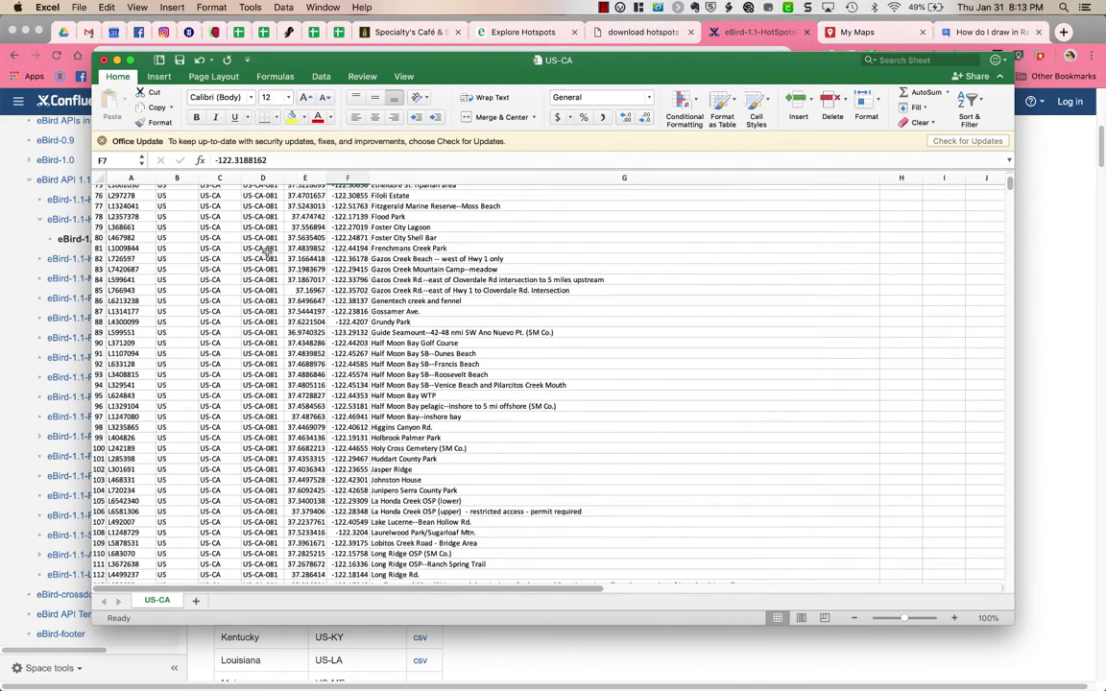
pyautogui.scroll(-20, 267, 252)
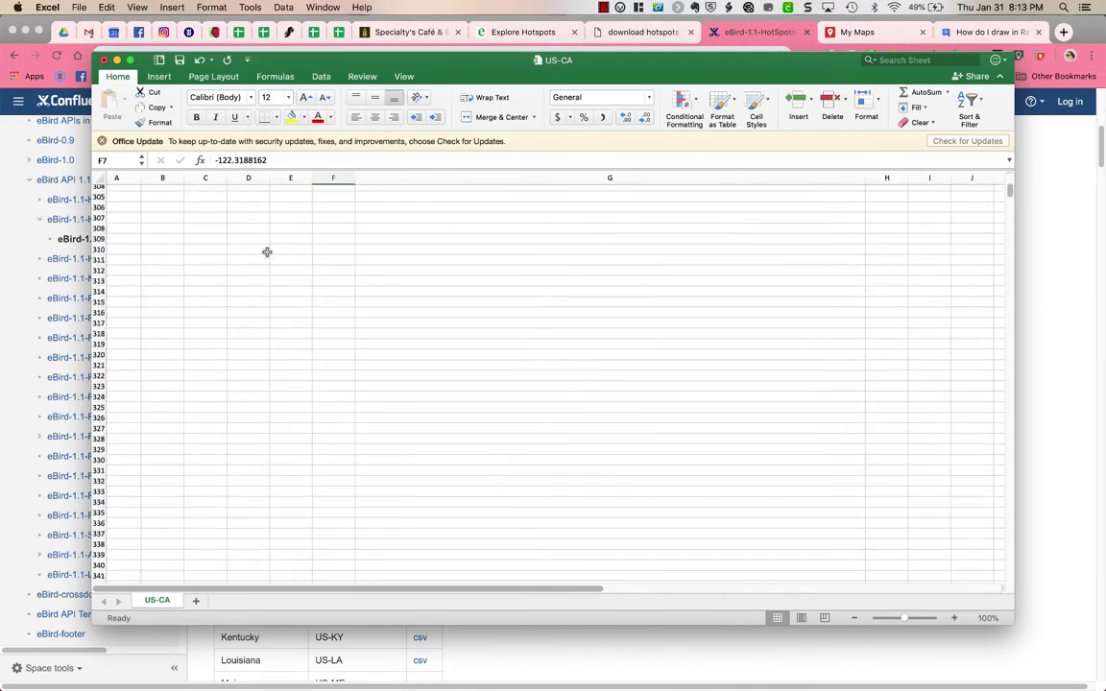
pyautogui.scroll(1, 267, 251)
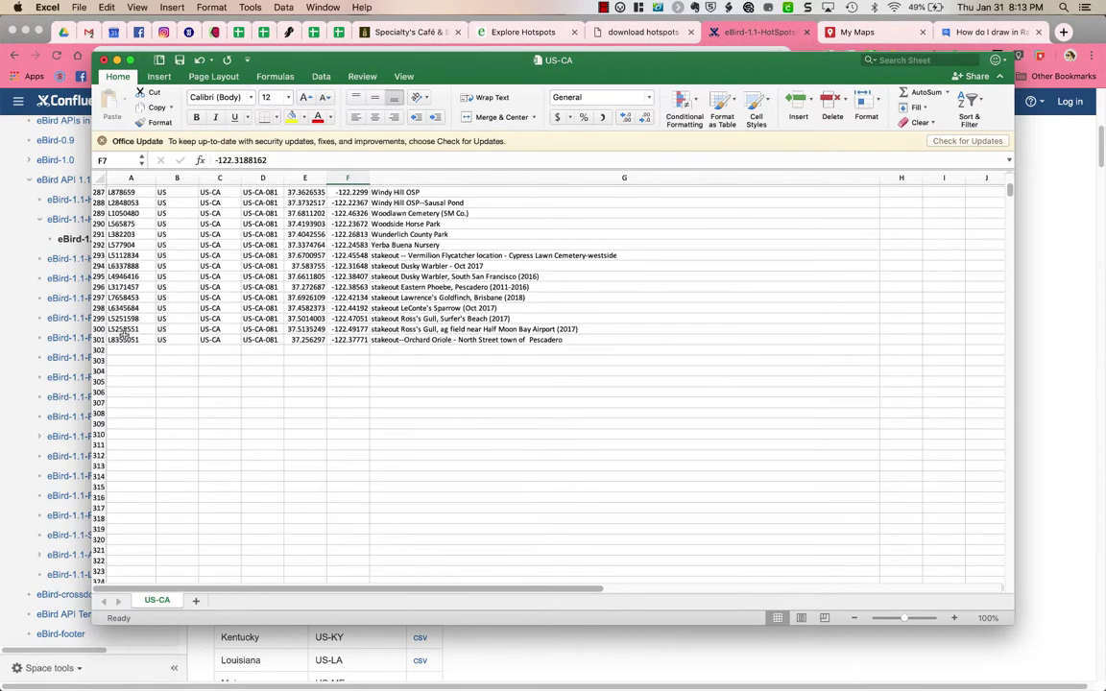
pyautogui.scroll(20, 258, 247)
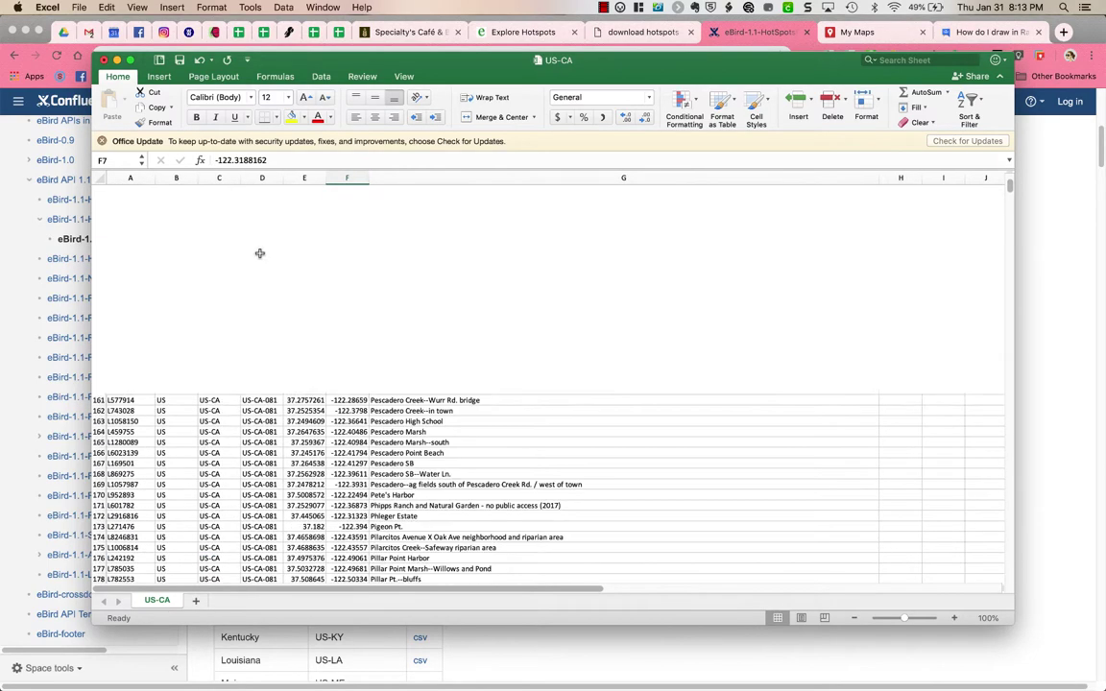
pyautogui.click(179, 60)
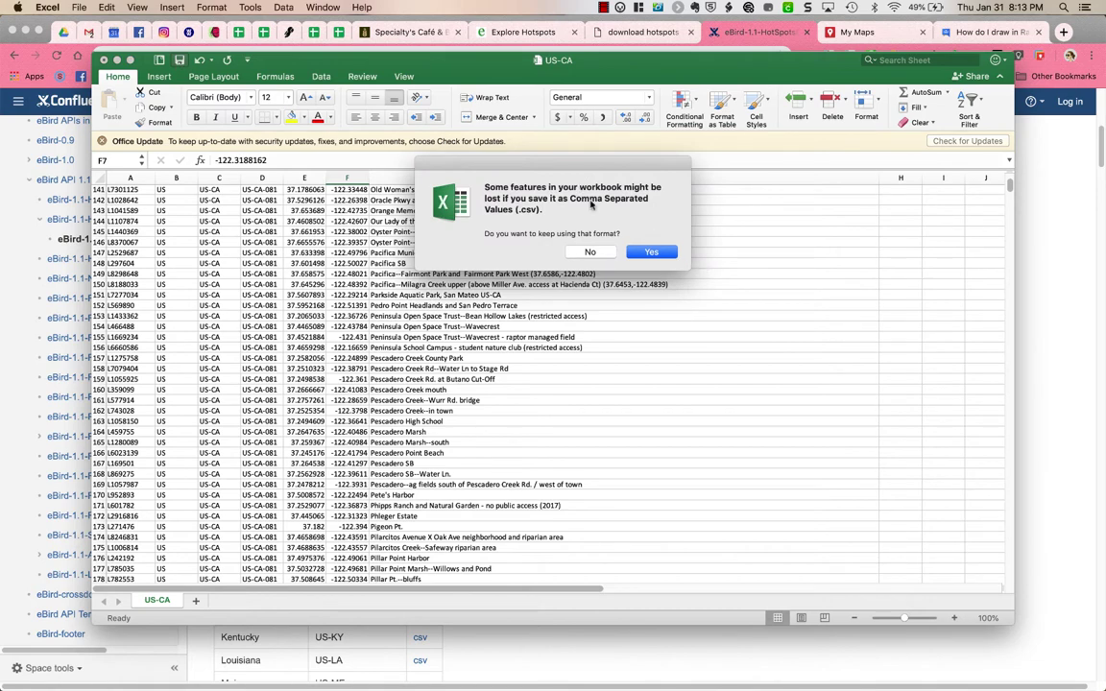
pyautogui.click(652, 253)
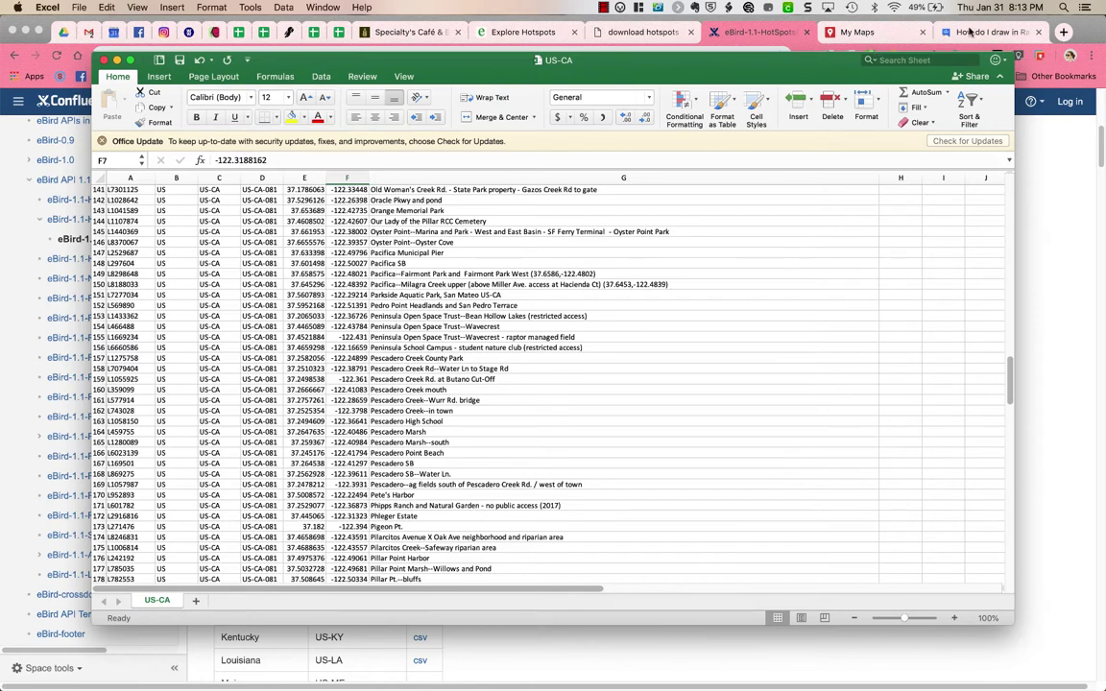
# Switch to Chrome and open Google My Maps in a new tab.
pyautogui.click(1064, 32)
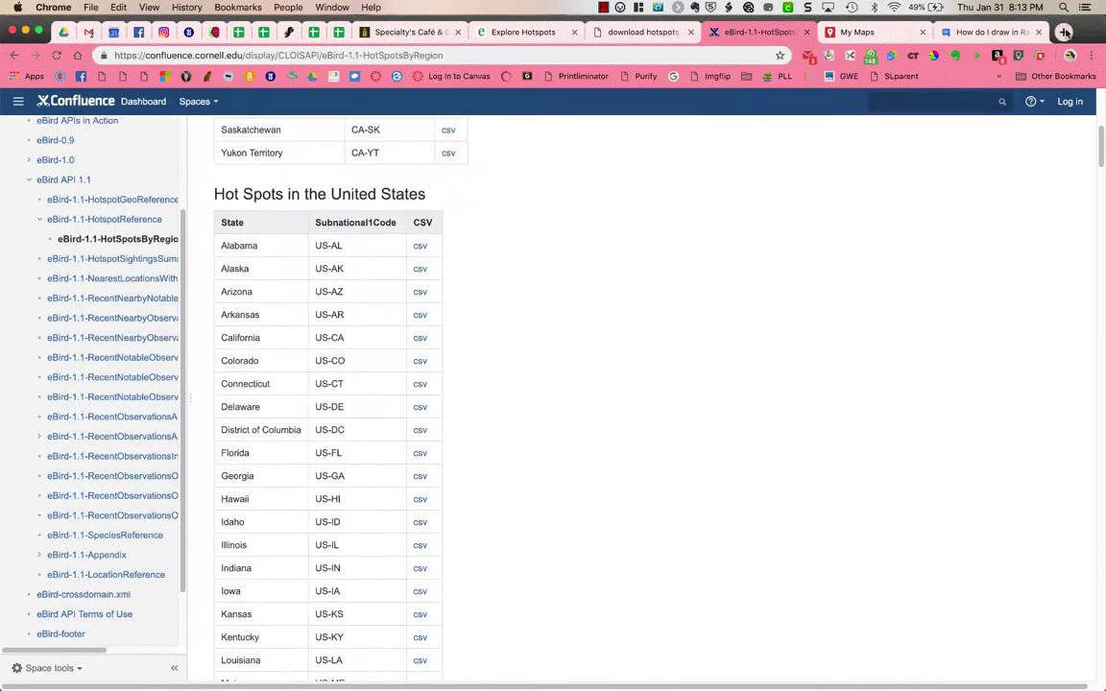
pyautogui.click(1063, 31)
pyautogui.write('mym')
pyautogui.press('Return')
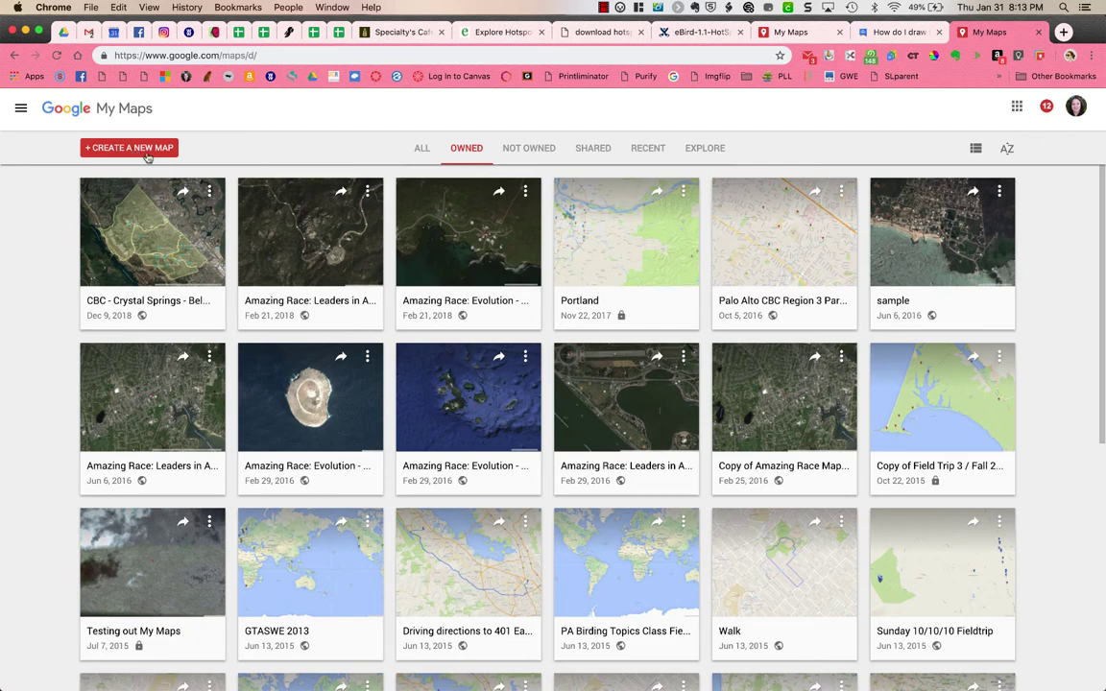
# Create a new map and title it "My 5 M Radius".
pyautogui.click(123, 150)
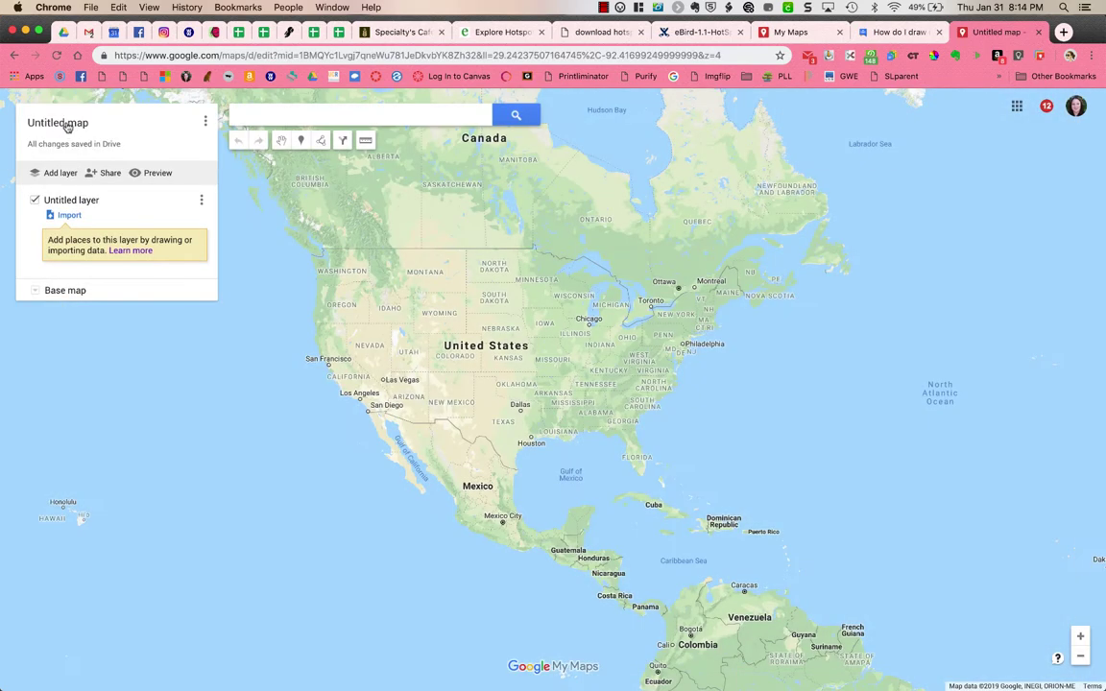
pyautogui.click(59, 113)
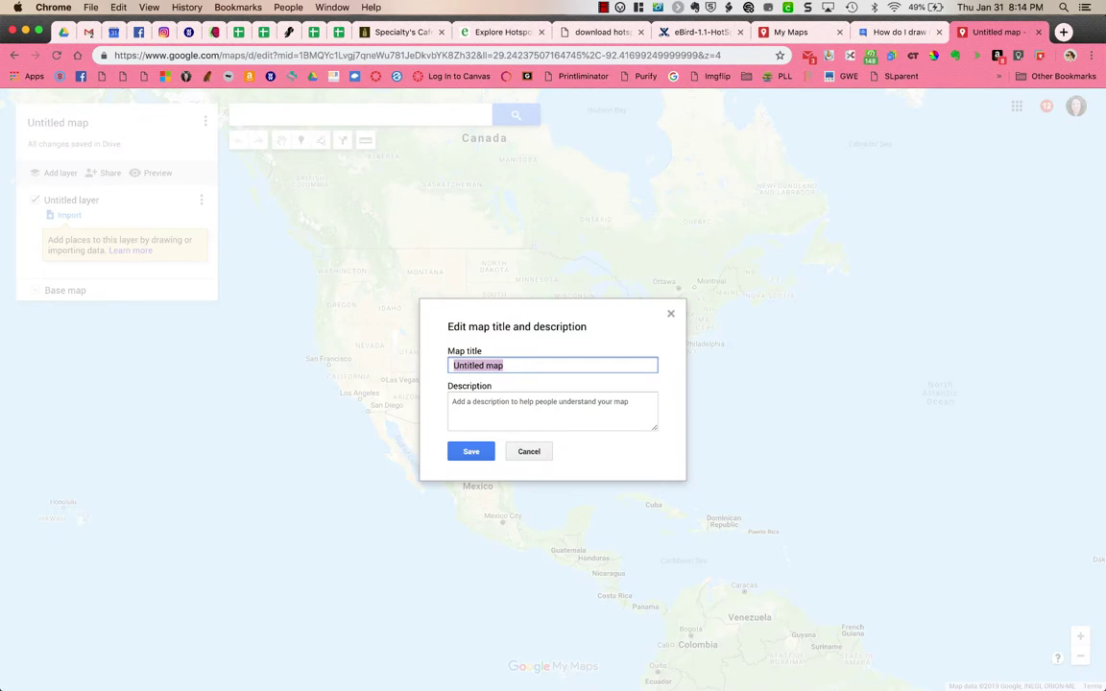
pyautogui.write('My 5 M Radius')
pyautogui.click(469, 452)
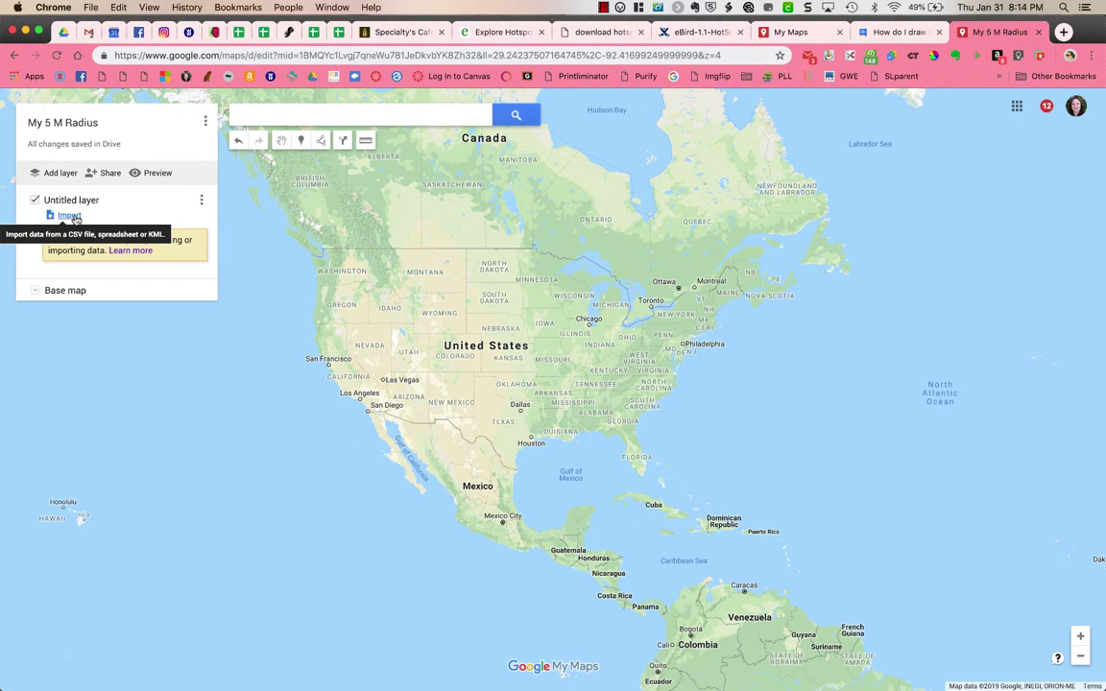
# Rename the new map's untitled layer "Hot Spots".
pyautogui.click(203, 202)
pyautogui.click(174, 220)
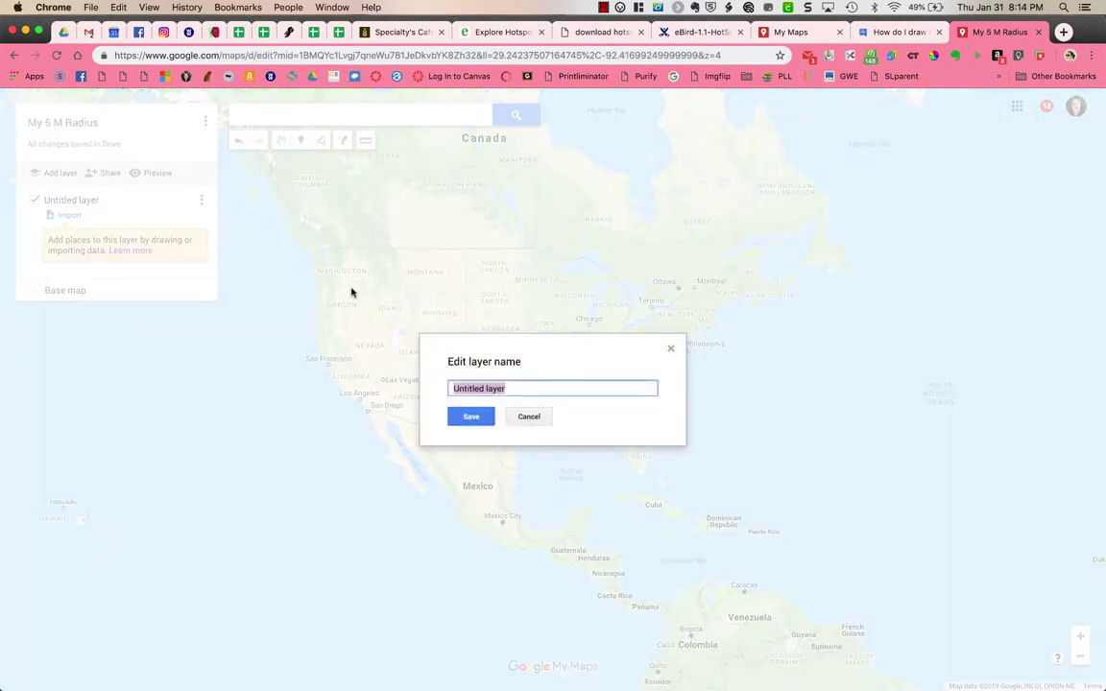
pyautogui.write('Hot Spots')
pyautogui.click(470, 416)
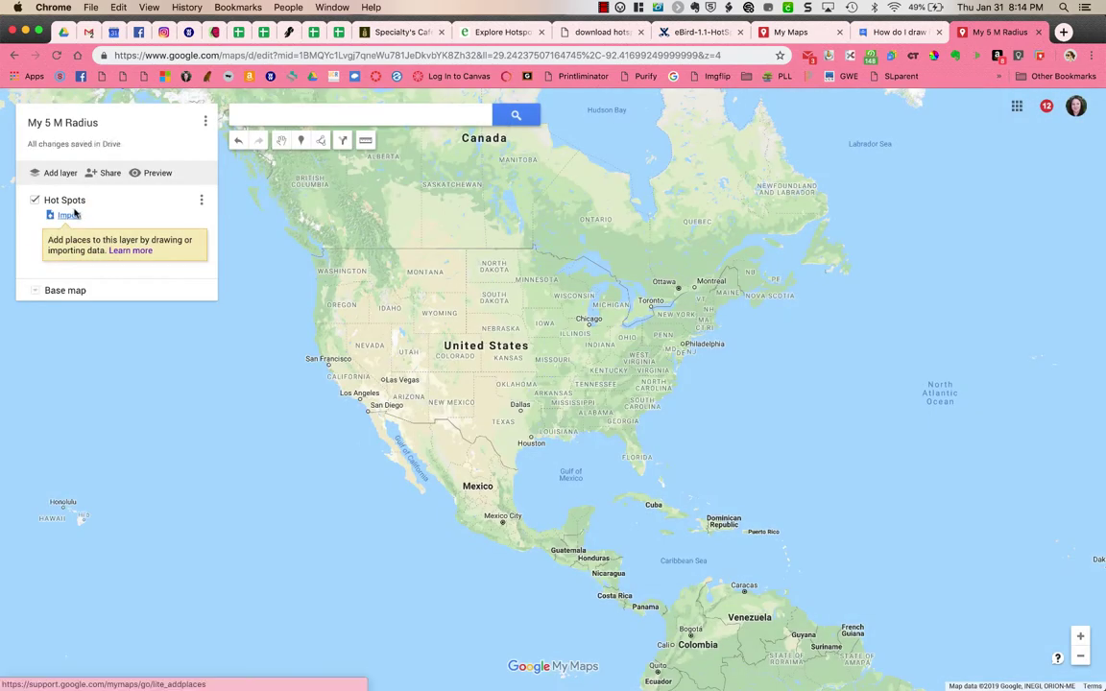
# Import US-CA.csv from the Downloads folder into the Hot Spots layer.
pyautogui.click(63, 216)
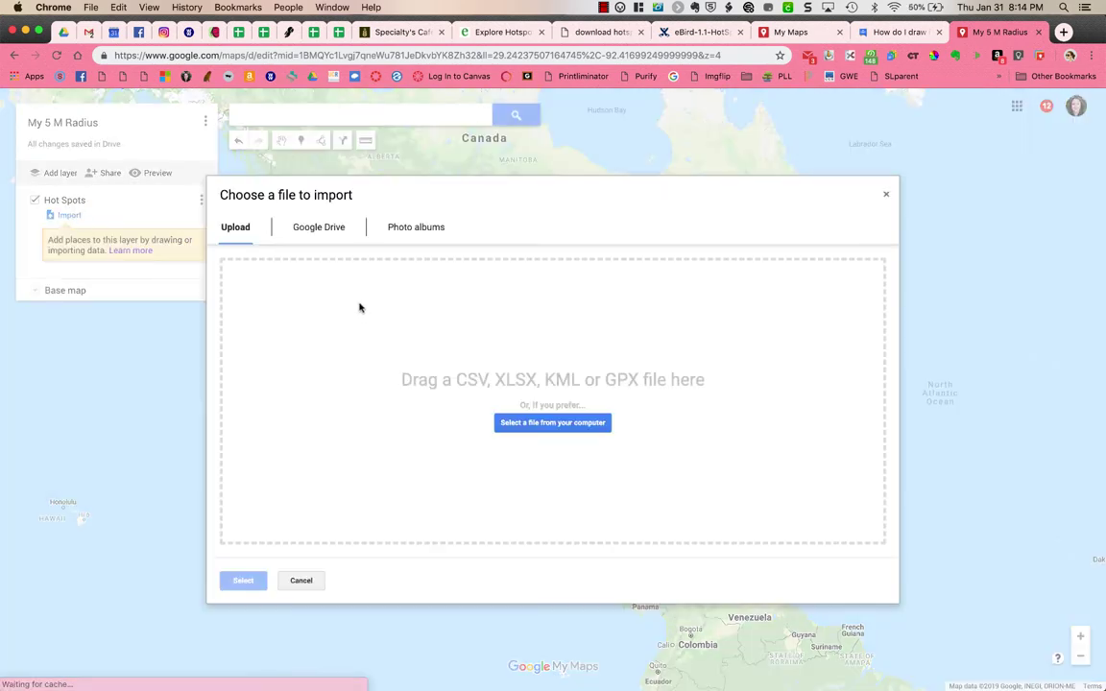
pyautogui.click(553, 424)
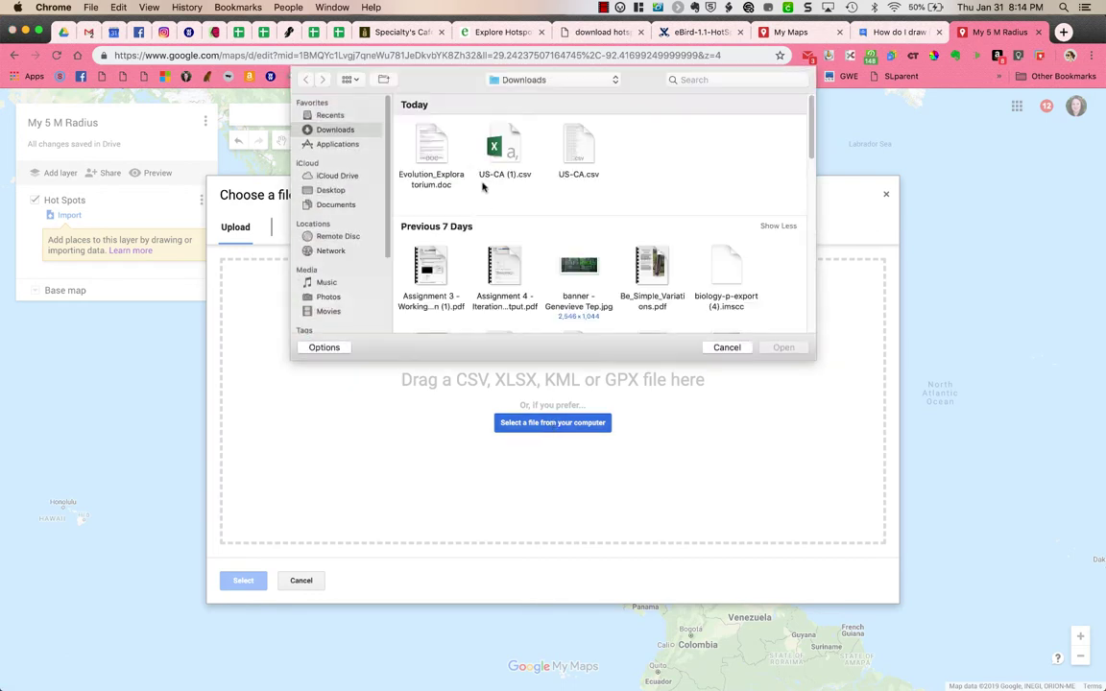
pyautogui.click(578, 146)
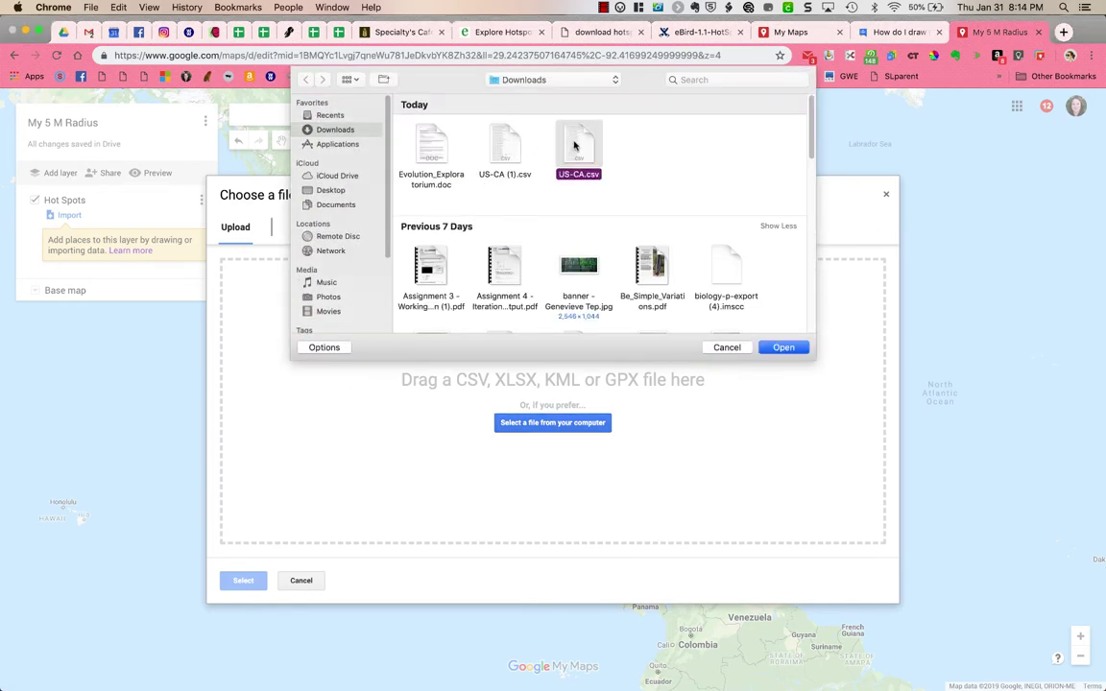
pyautogui.click(783, 348)
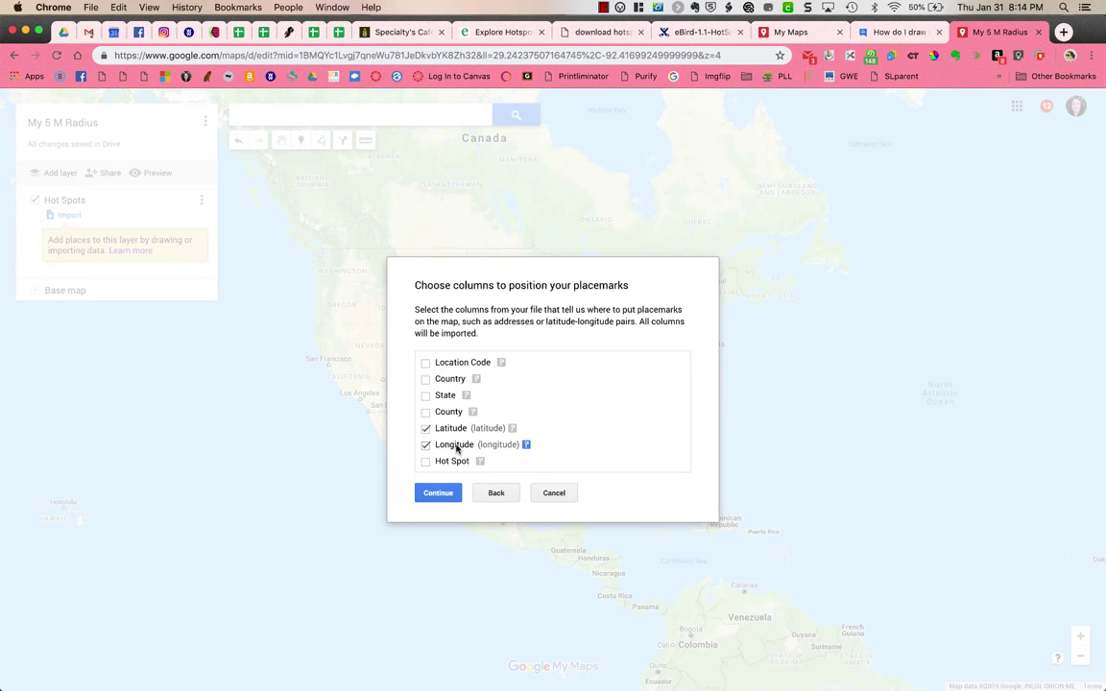
# Position the imported placemarks by the Latitude and Longitude columns and title the markers with the Hot Spot column.
pyautogui.click(440, 493)
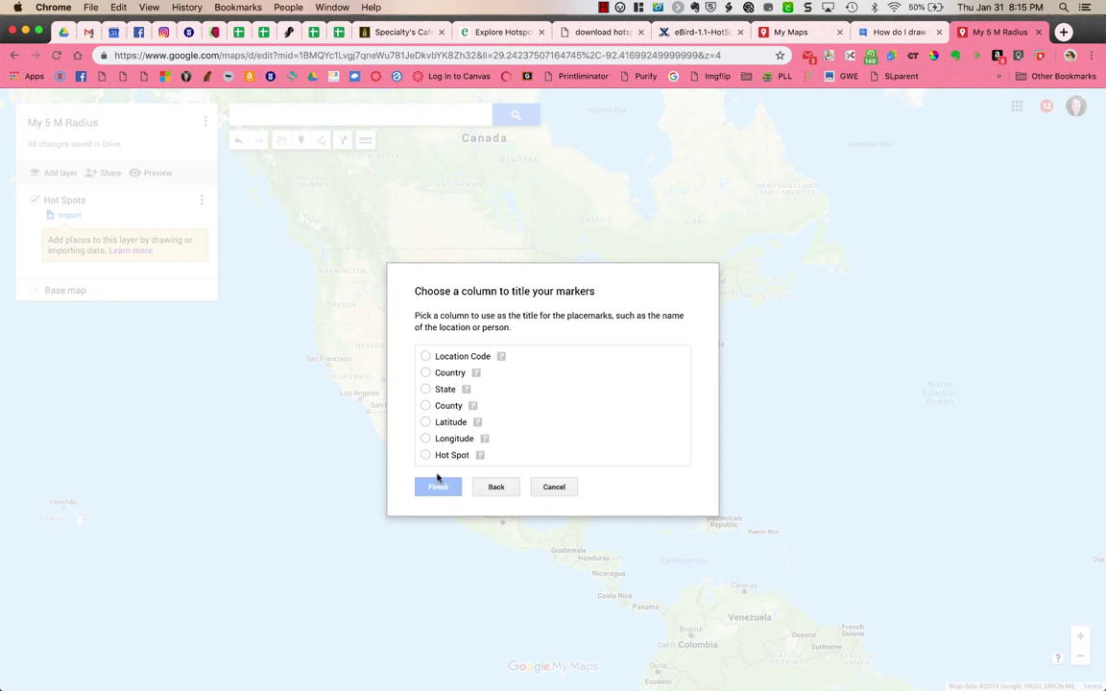
pyautogui.click(424, 456)
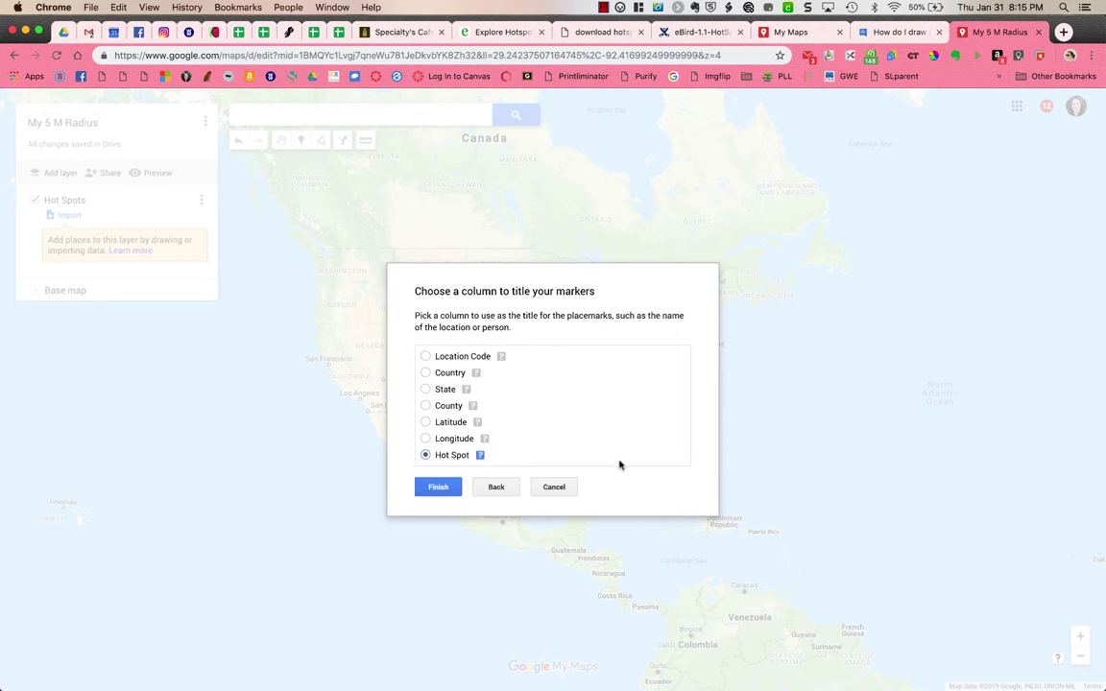
pyautogui.click(445, 488)
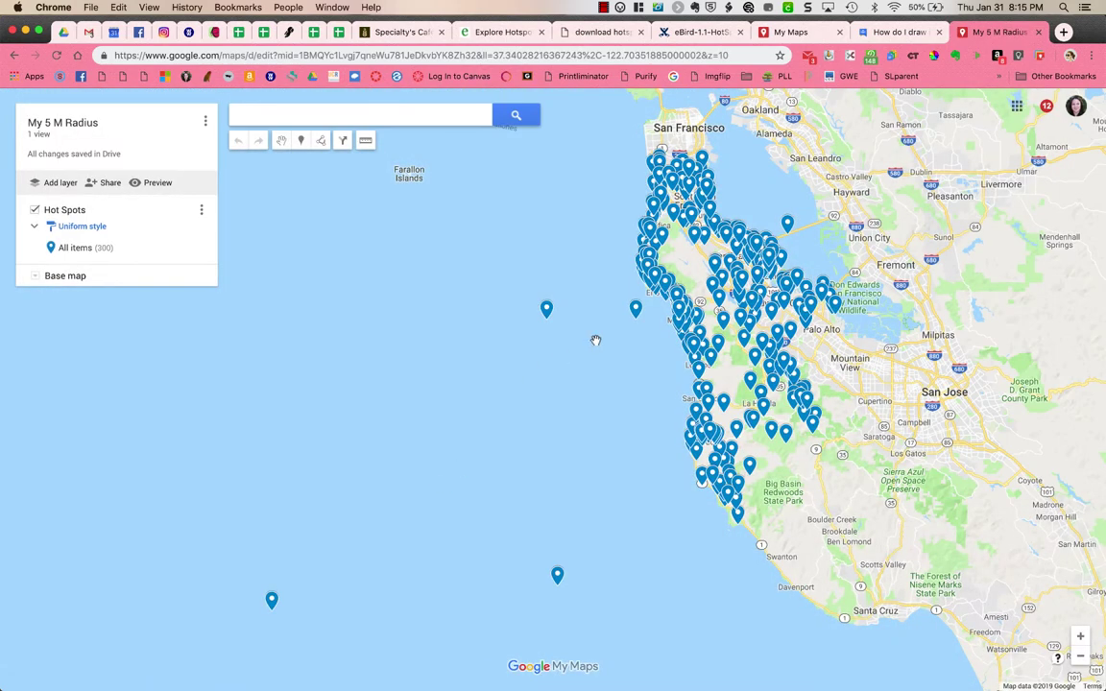
# Examine the imported hot spots across the Peninsula and open the details of the Pulgas Ridge OSP marker.
pyautogui.moveTo(595, 340); pyautogui.dragTo(345, 380)
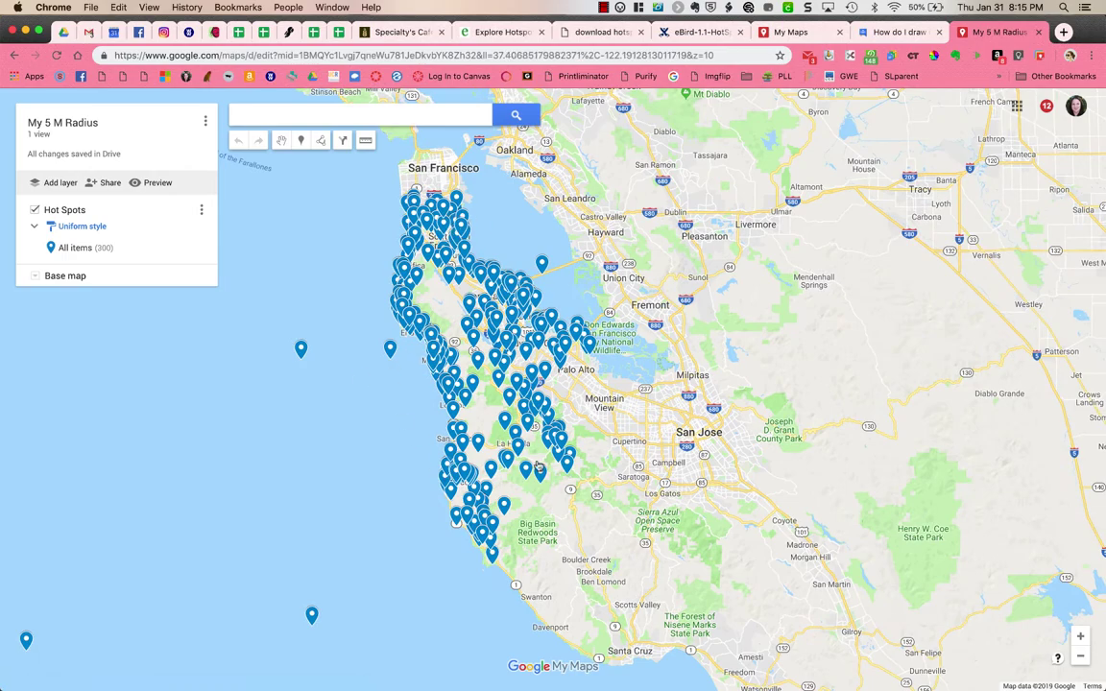
pyautogui.scroll(3, 455, 422)
pyautogui.scroll(5, 455, 422)
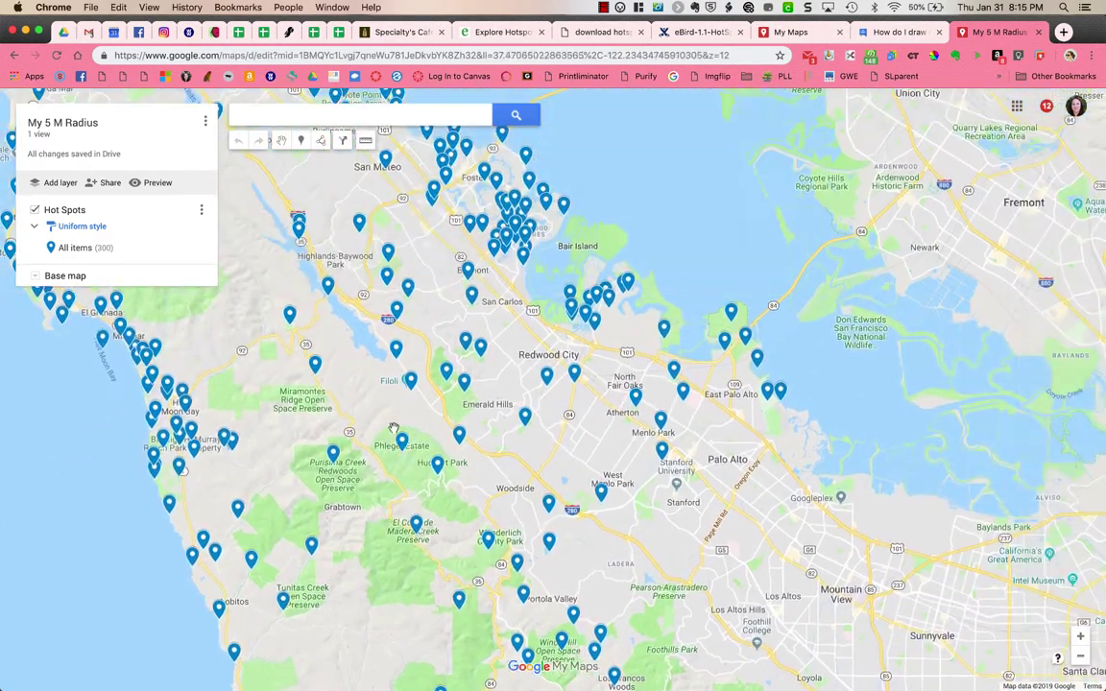
pyautogui.scroll(5, 403, 446)
pyautogui.scroll(-5, 523, 363)
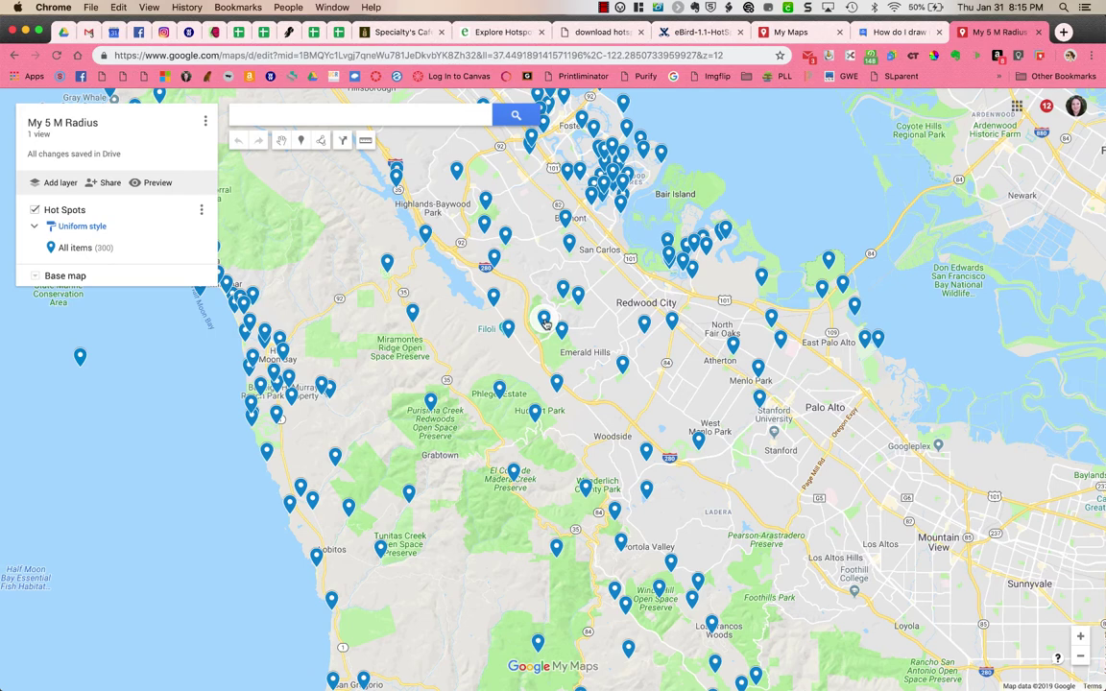
pyautogui.click(544, 319)
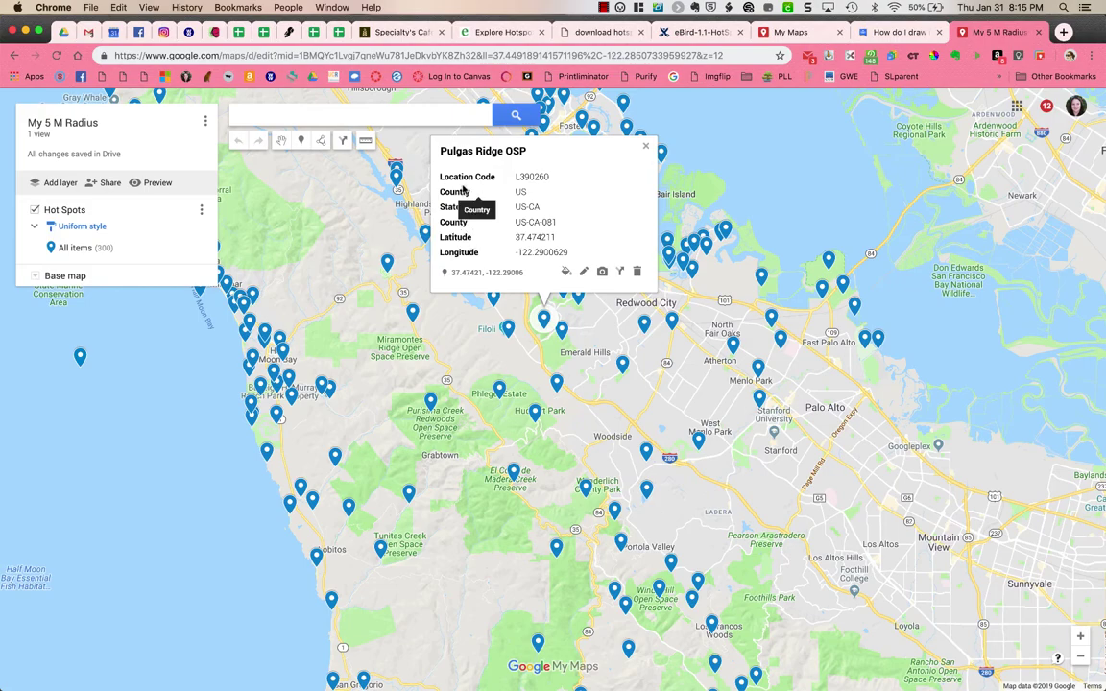
# Switch to the US-CA workbook in Excel, bring up the options for columns B through D, and return to Chrome without applying any.
pyautogui.hotkey('ctrl', 'Up')
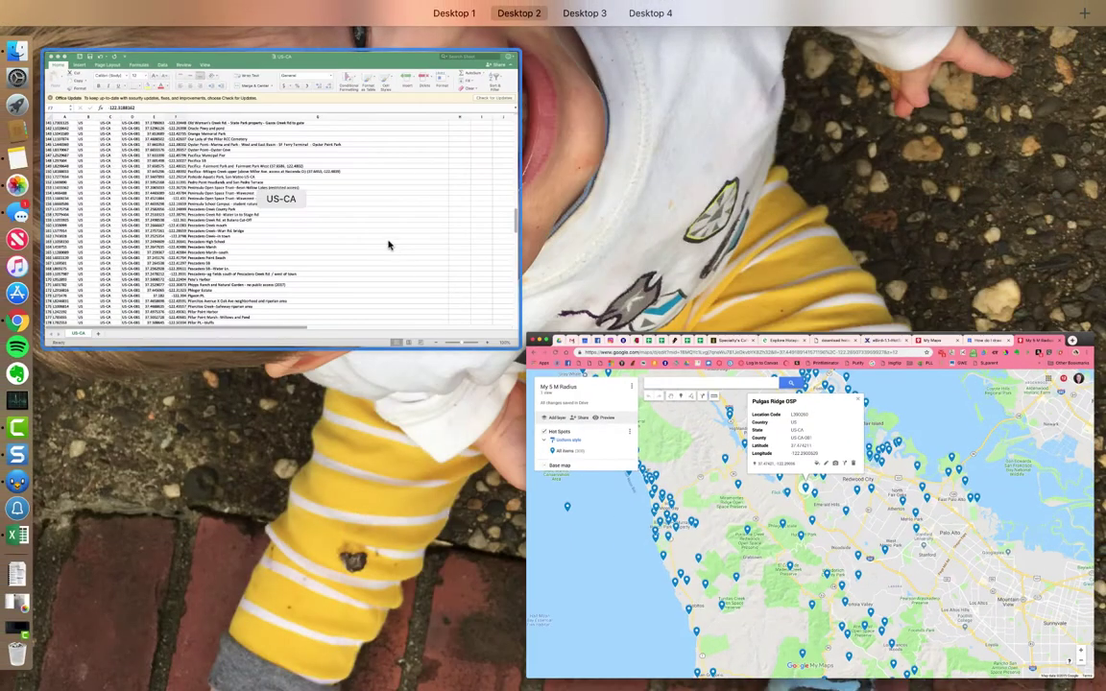
pyautogui.click(389, 245)
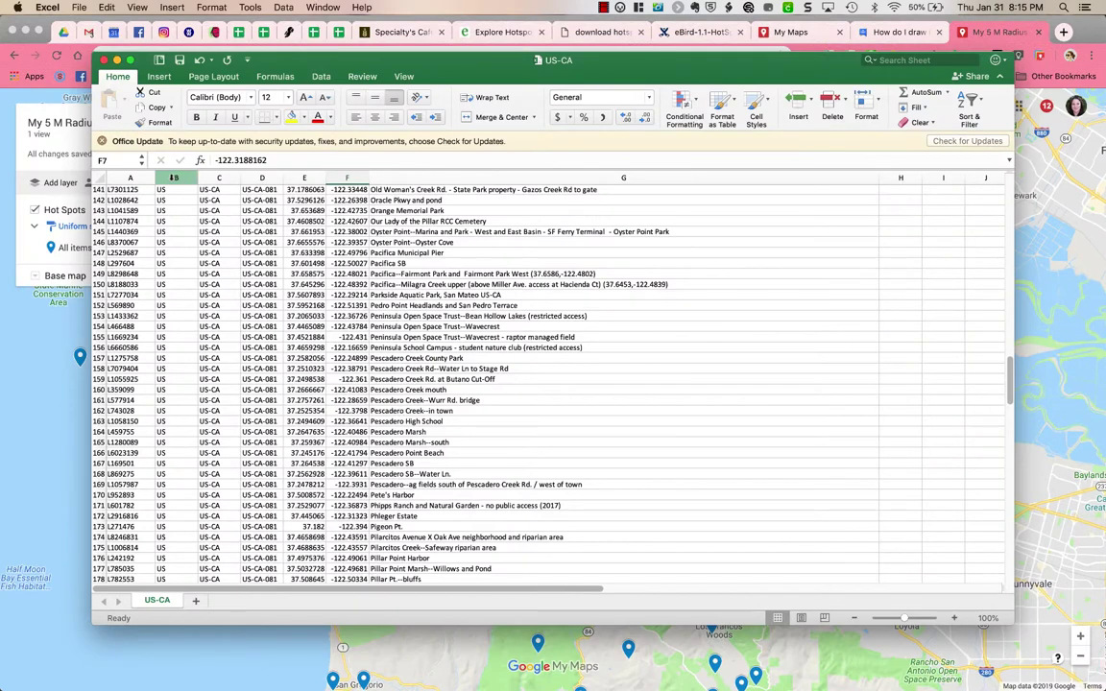
pyautogui.moveTo(173, 178); pyautogui.dragTo(267, 178)
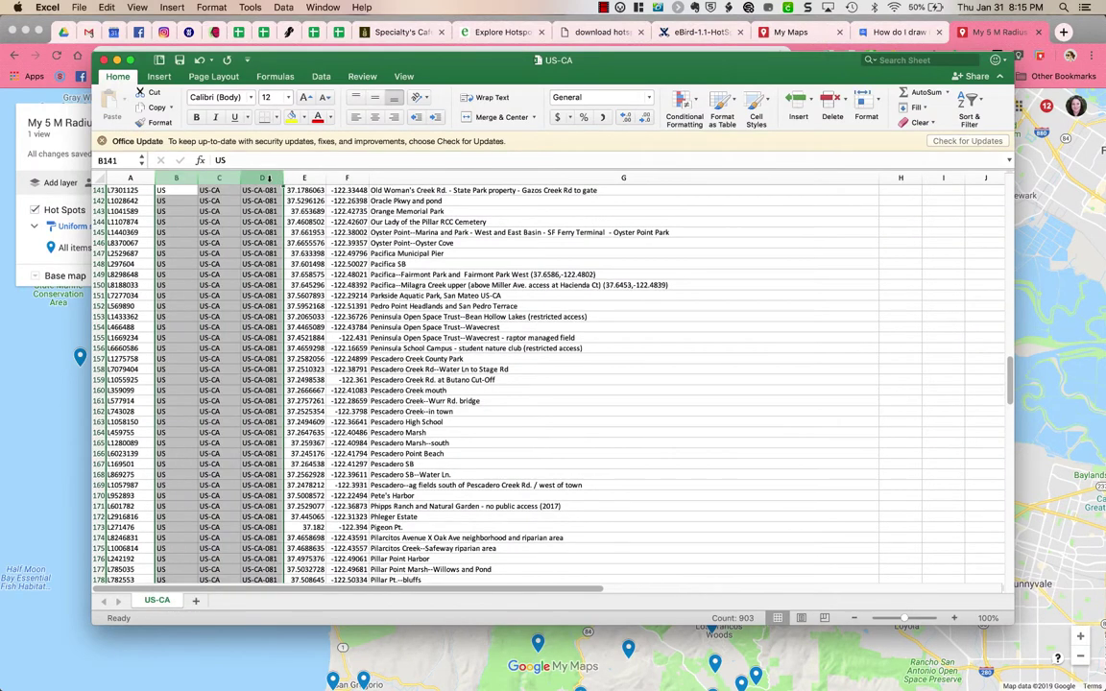
pyautogui.rightClick(271, 178)
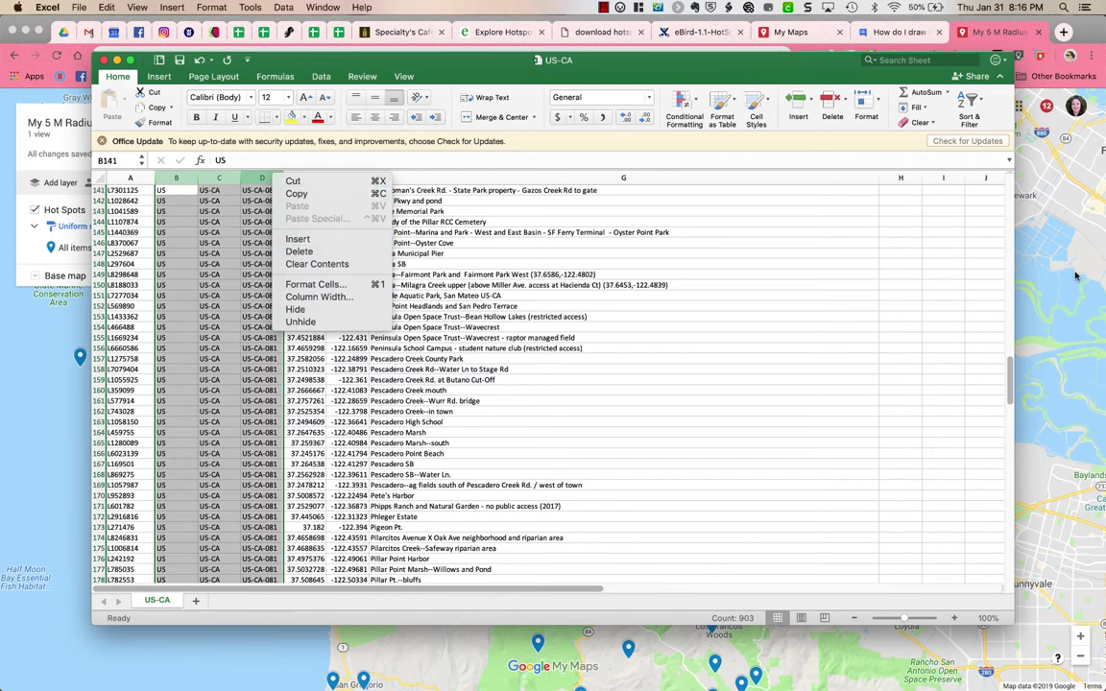
pyautogui.press('super+Tab')
pyautogui.click(603, 8)
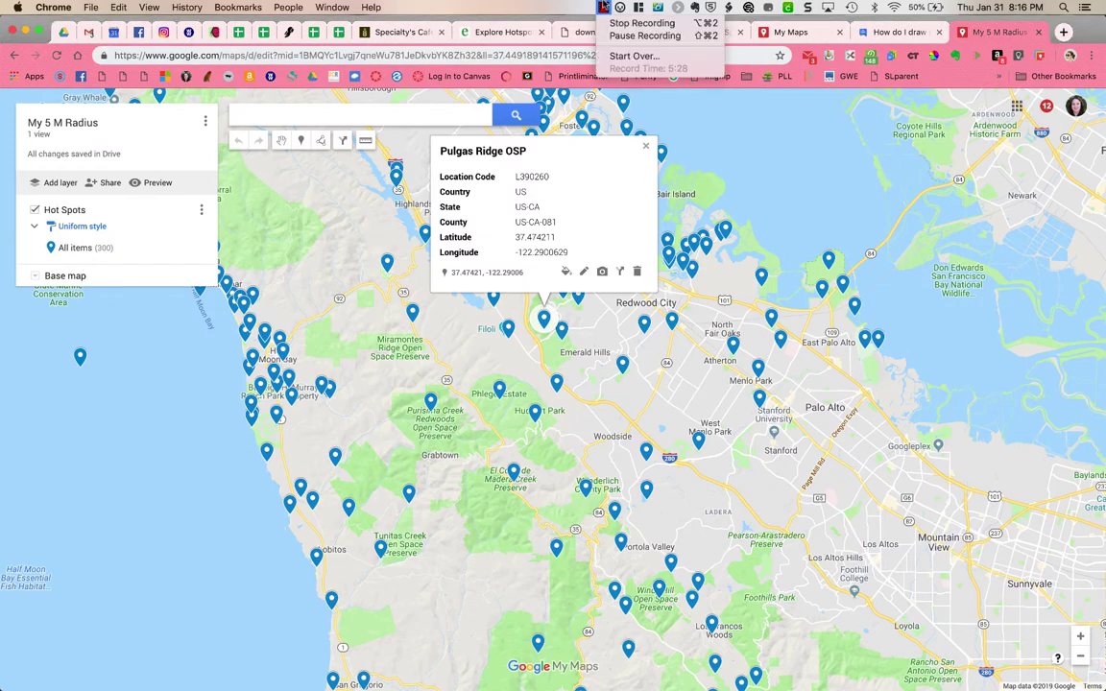
pyautogui.click(639, 22)
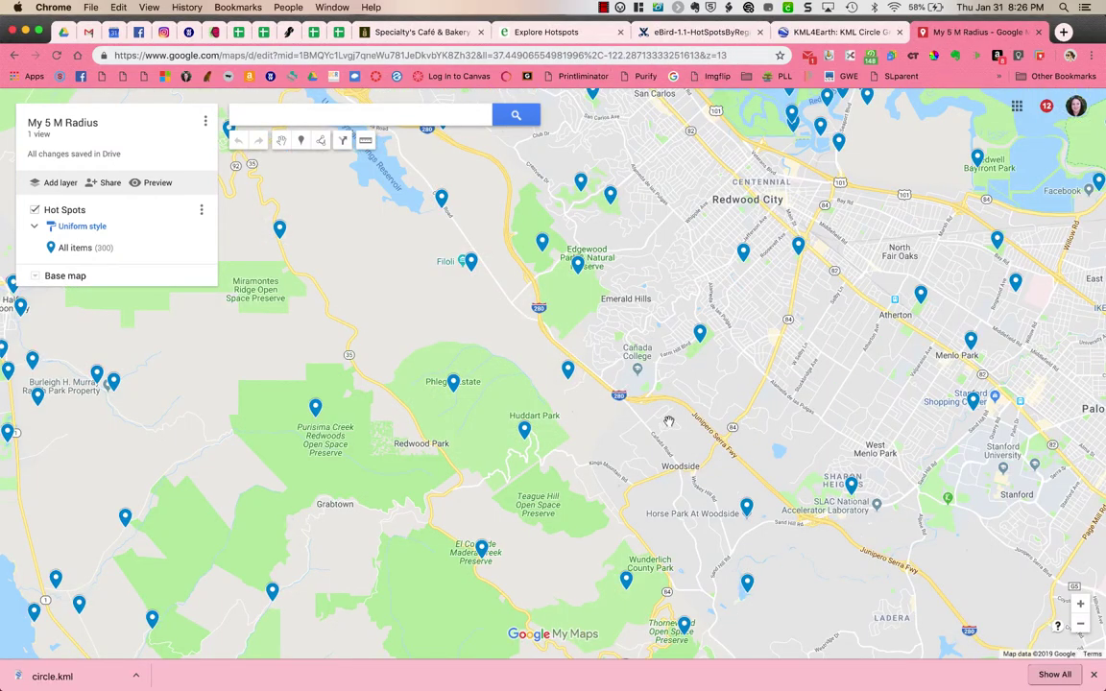
# Add a second layer to the My 5 M Radius map and name it "Circle".
pyautogui.scroll(-3, 662, 433)
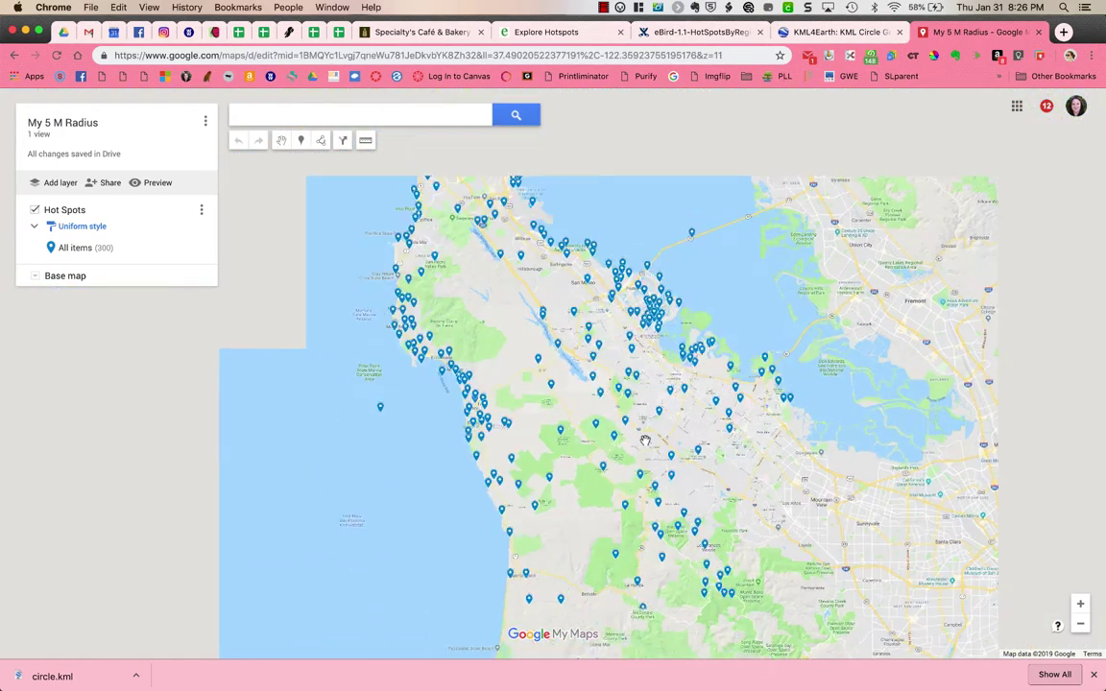
pyautogui.scroll(2, 646, 440)
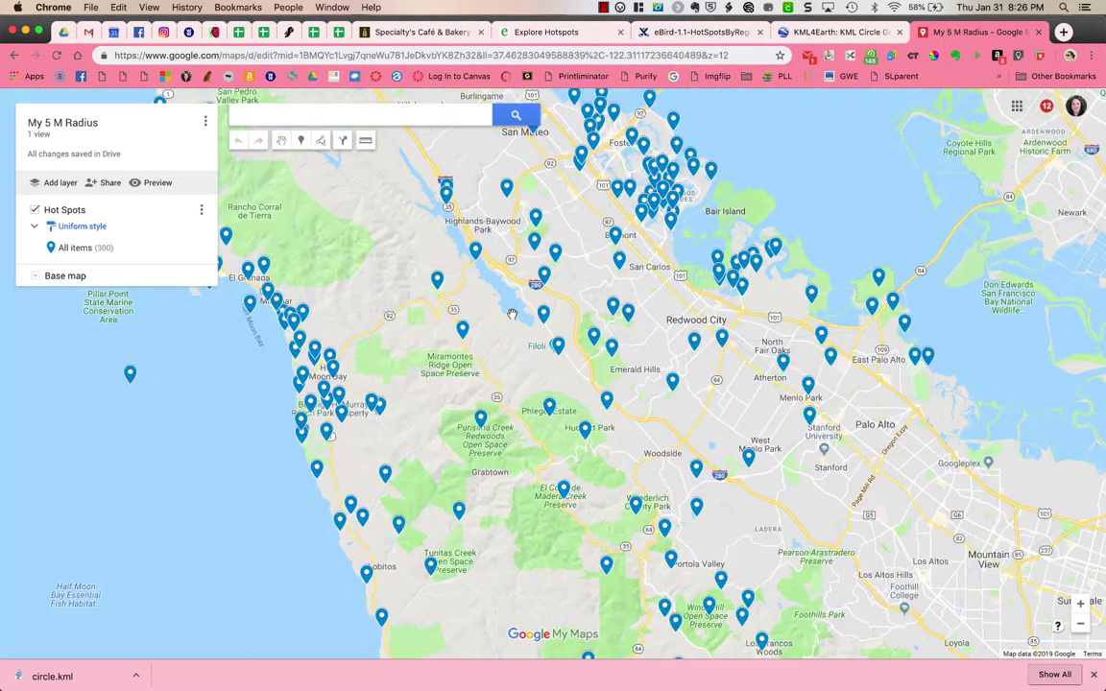
pyautogui.moveTo(144, 247)
pyautogui.click(59, 183)
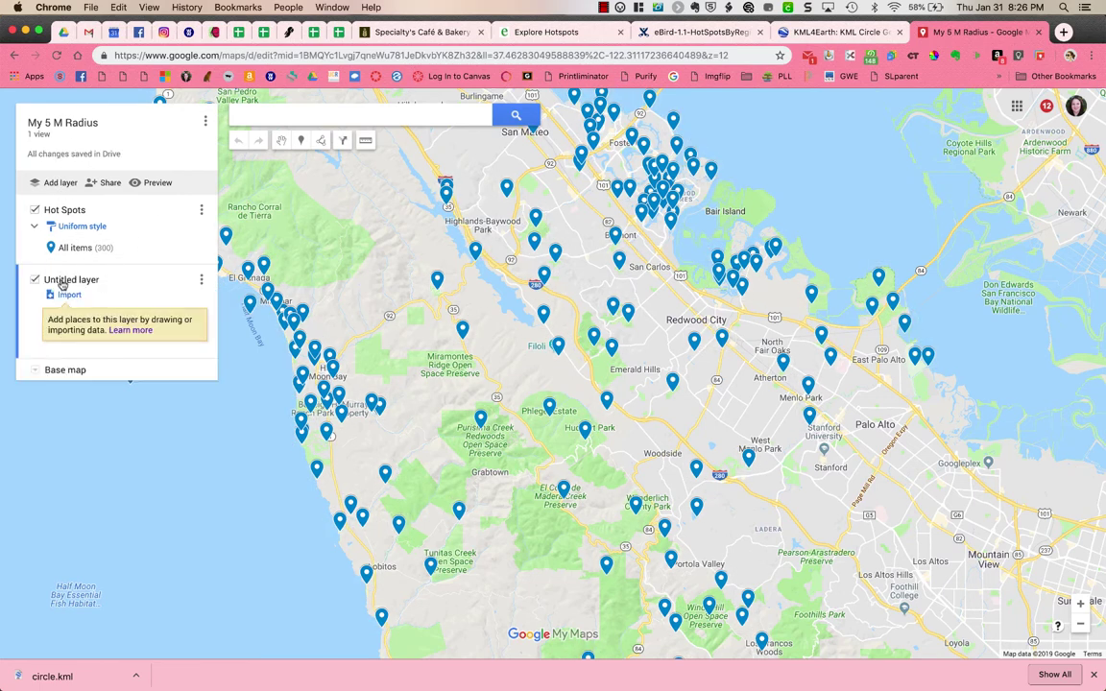
pyautogui.click(202, 279)
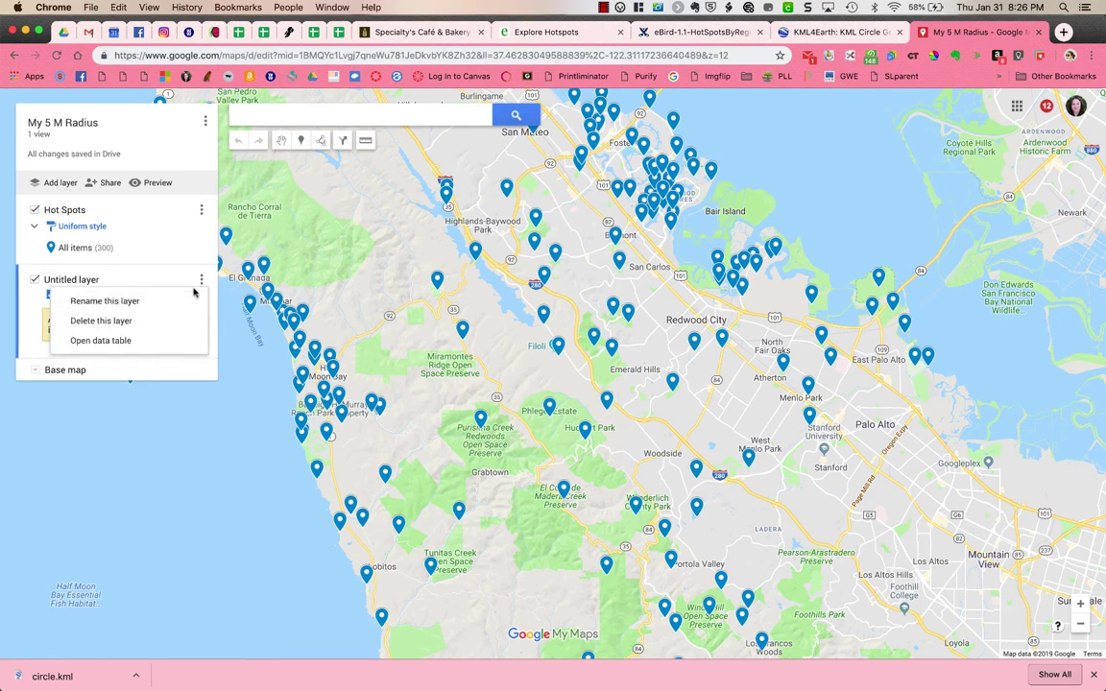
pyautogui.click(181, 301)
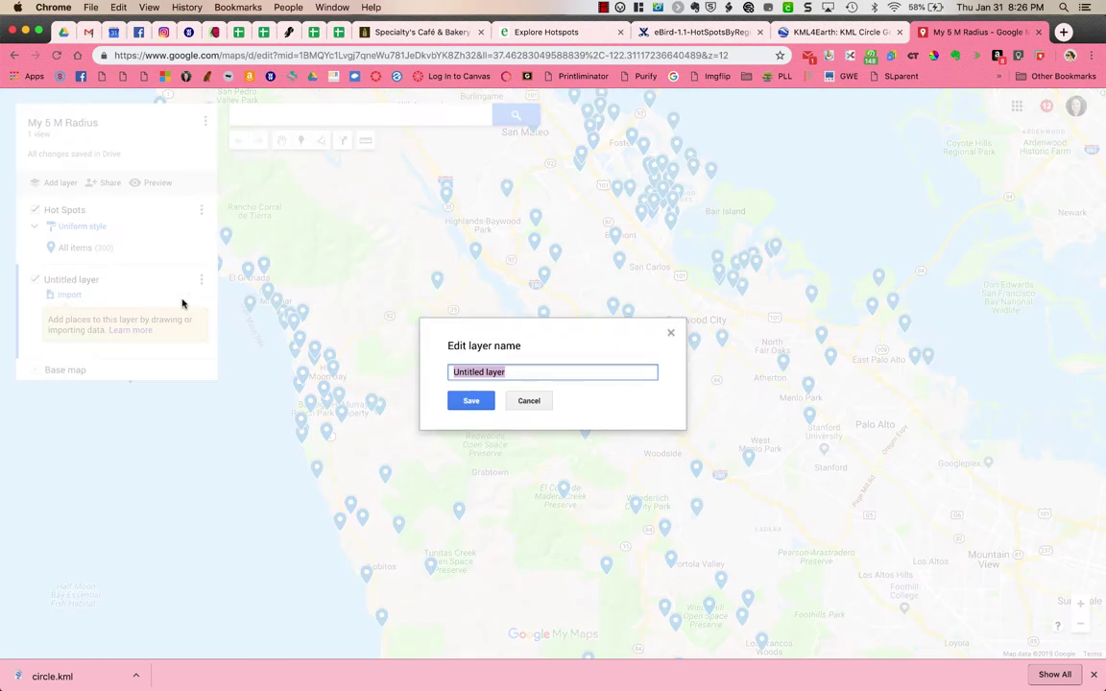
pyautogui.write('Circle')
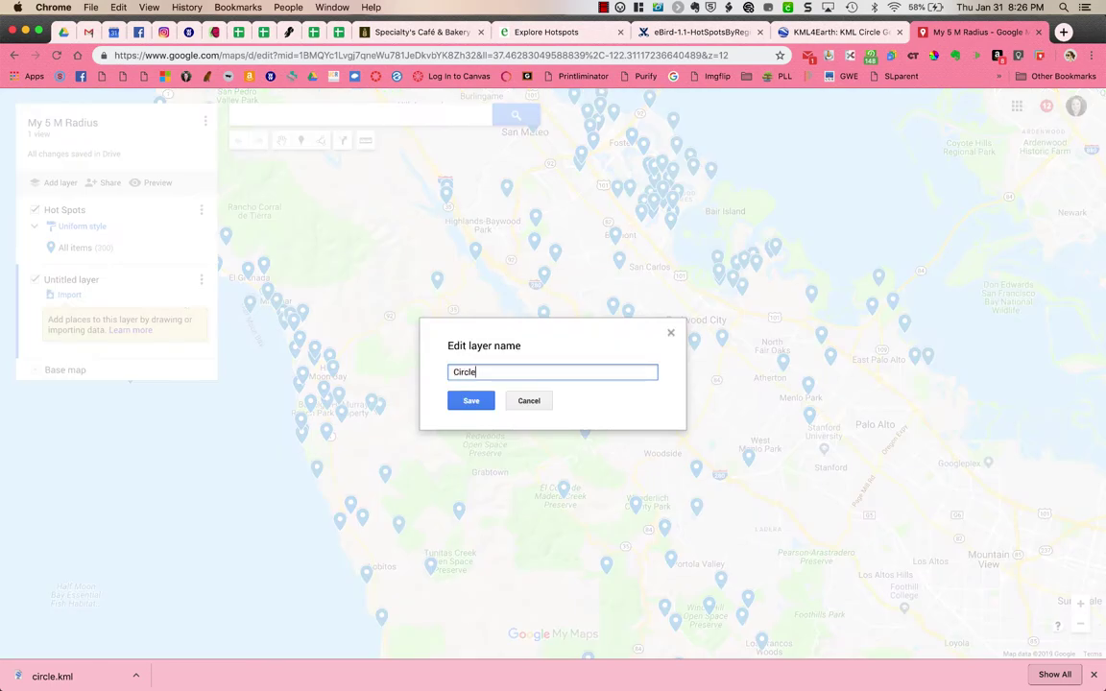
pyautogui.press('Return')
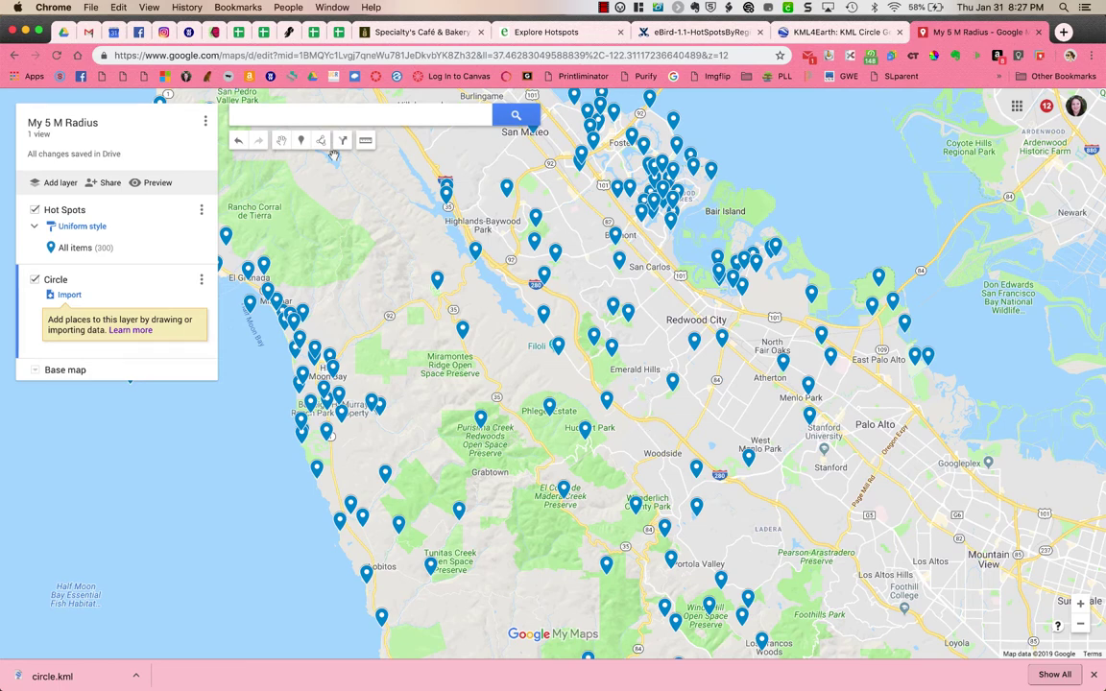
# Place a marker at Emerald Hills on the Circle layer, keeping the name Point 1, and color it dark pink.
pyautogui.click(302, 140)
pyautogui.click(634, 372)
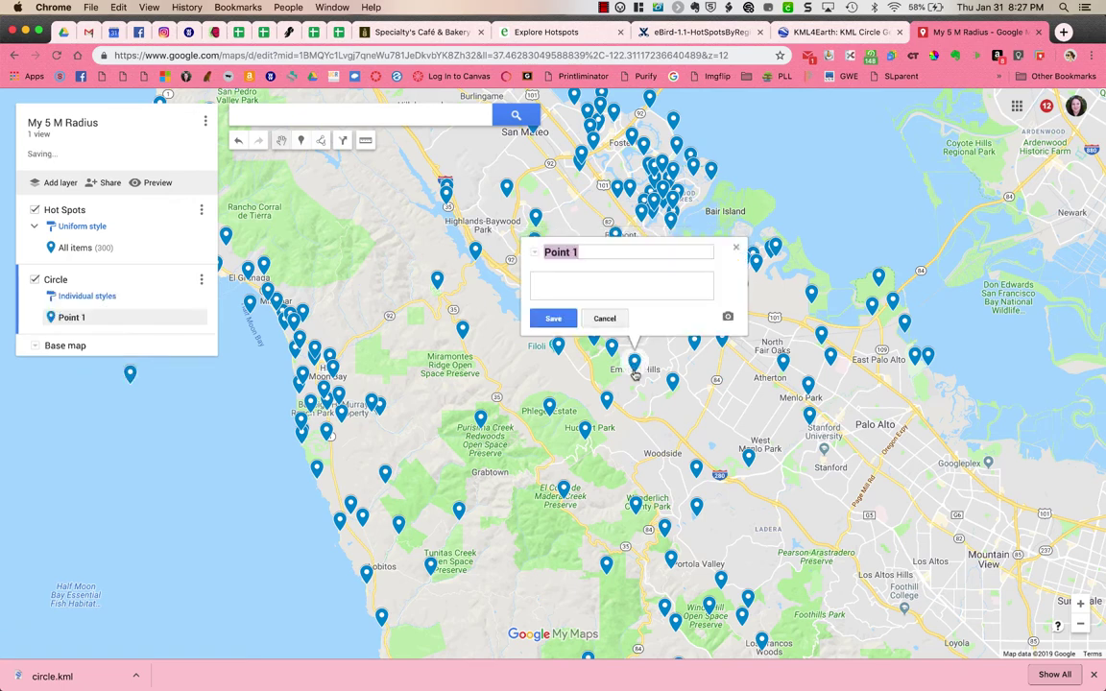
pyautogui.click(557, 320)
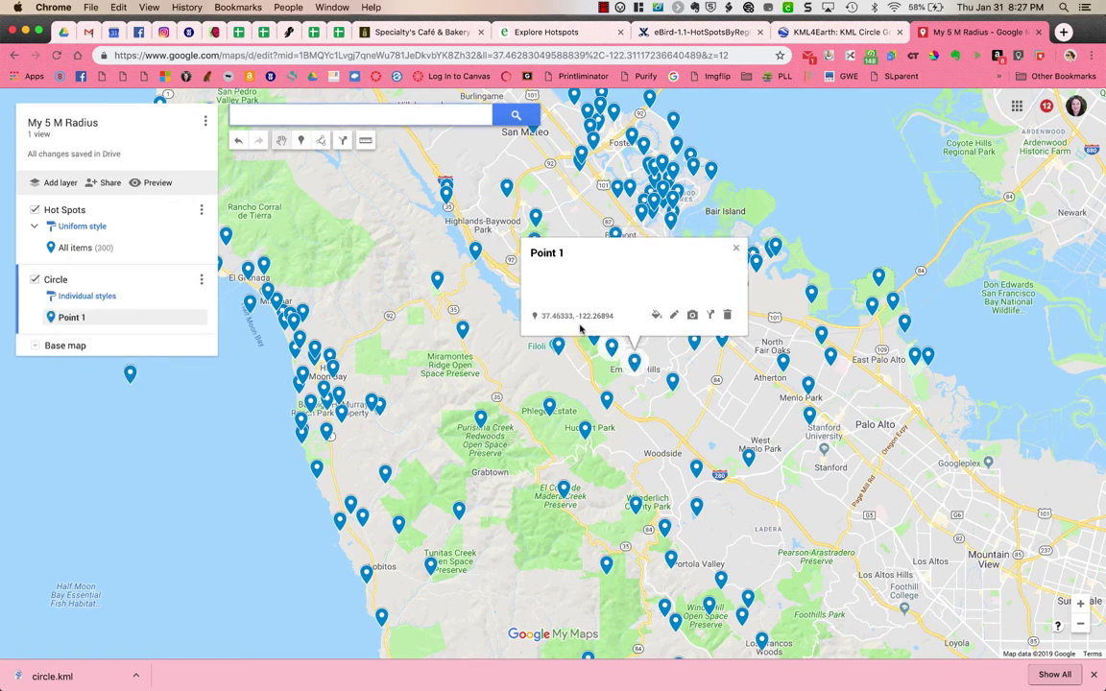
pyautogui.click(656, 316)
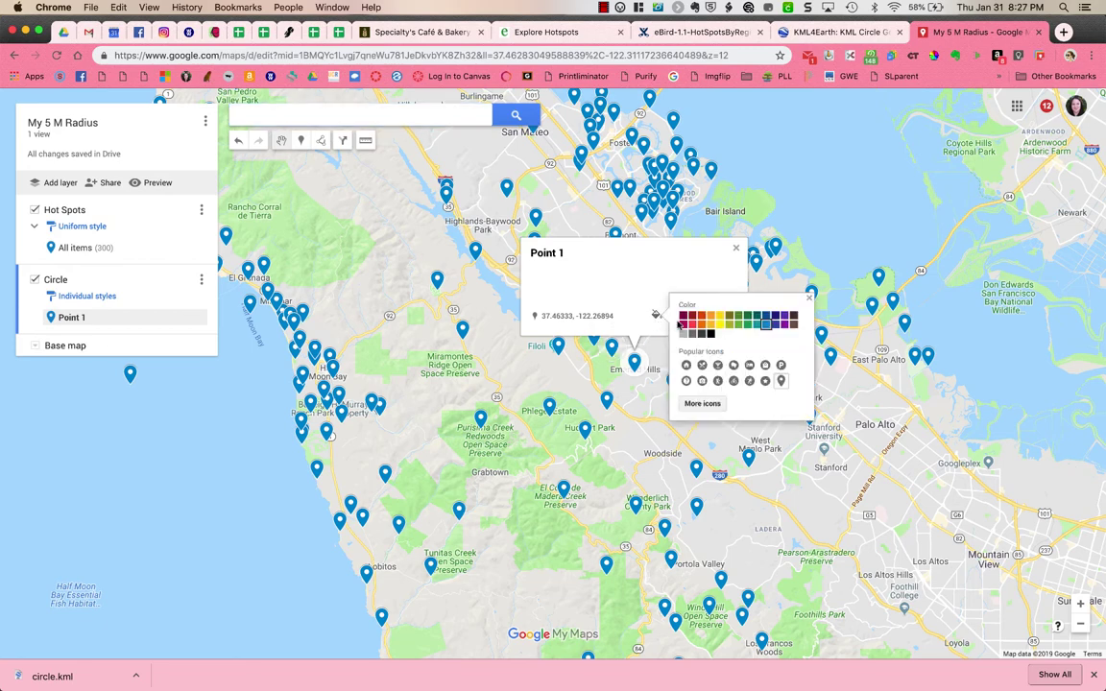
pyautogui.click(685, 321)
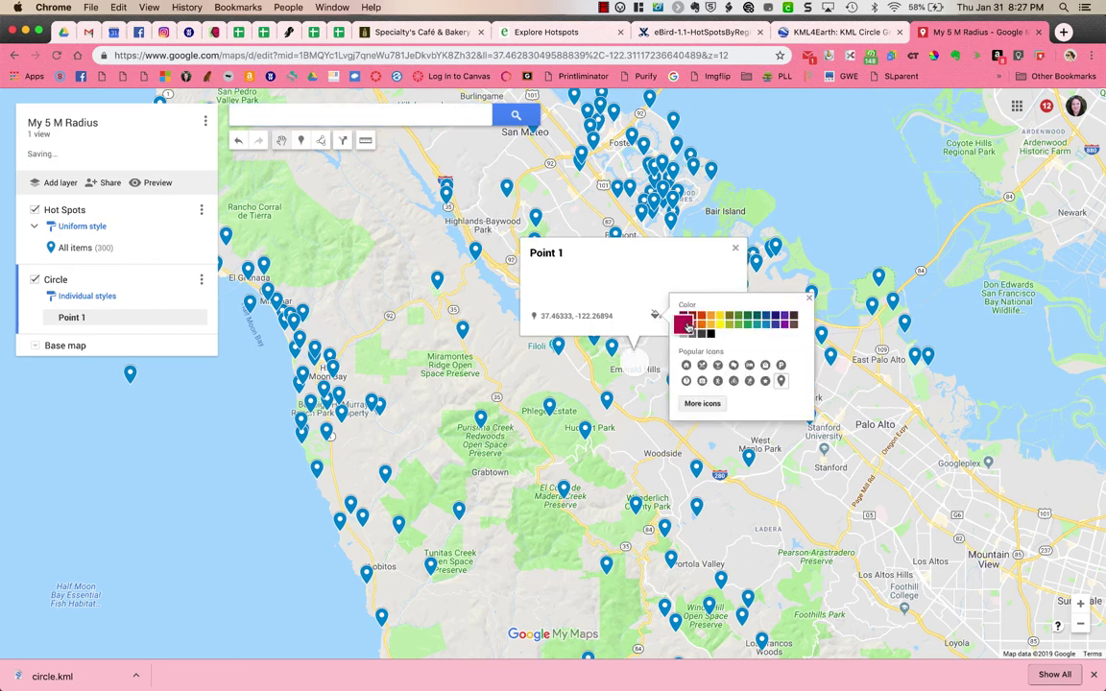
pyautogui.click(808, 297)
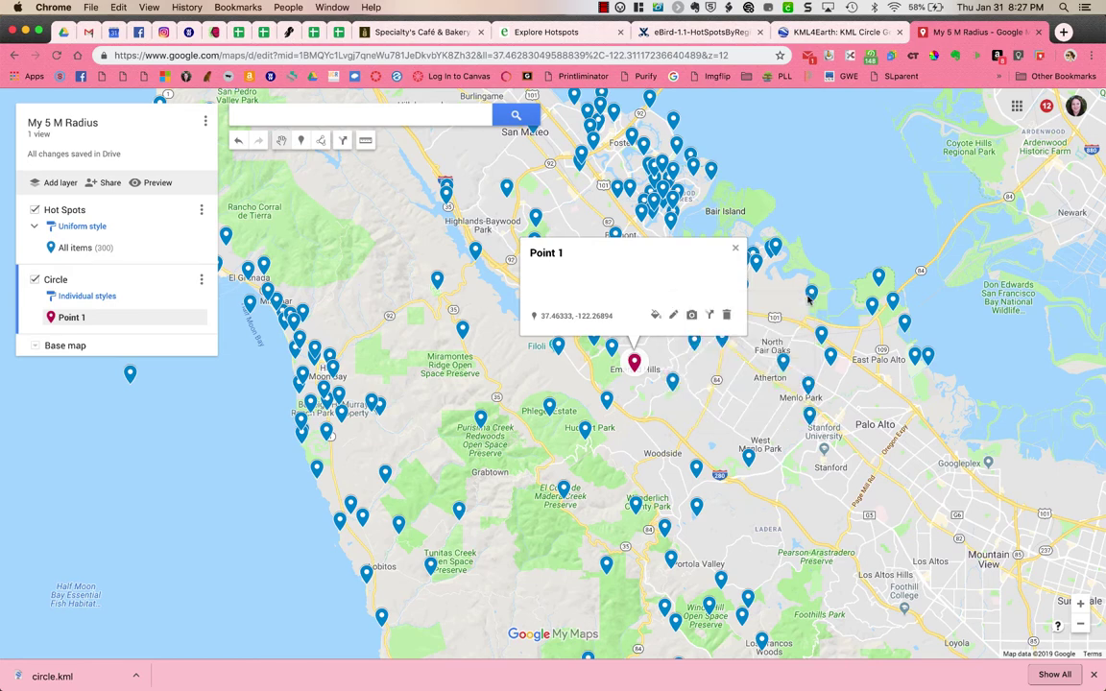
# Copy Point 1's coordinates from its details and switch to the KML Circle Generator page.
pyautogui.moveTo(613, 315); pyautogui.dragTo(531, 316)
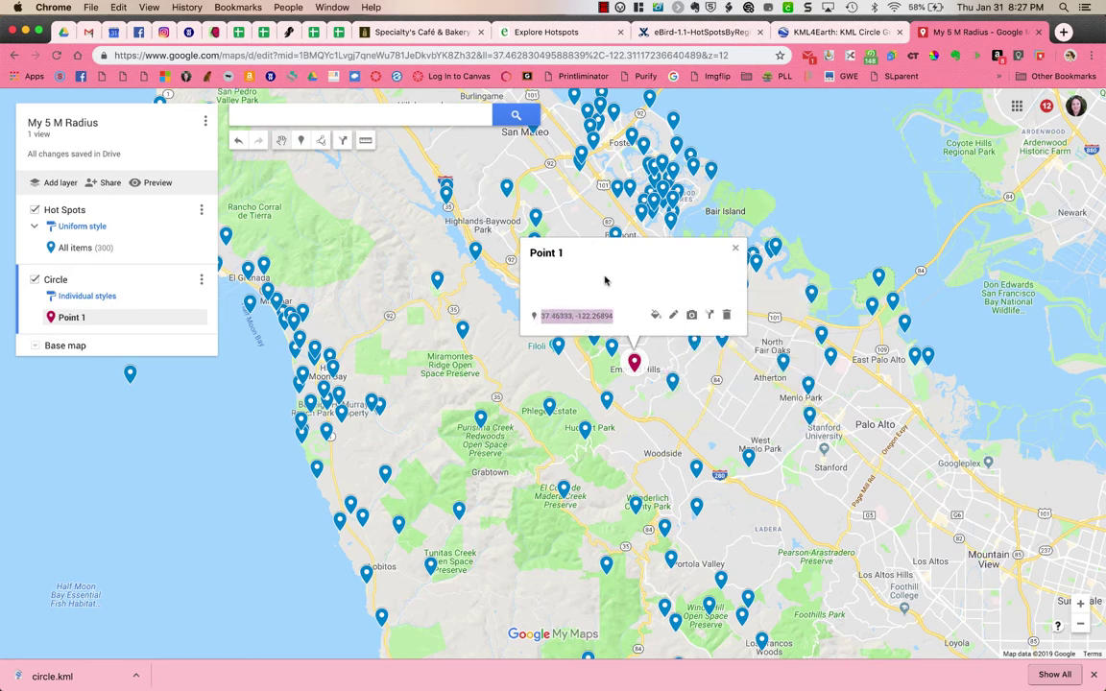
pyautogui.press('super+c')
pyautogui.click(819, 33)
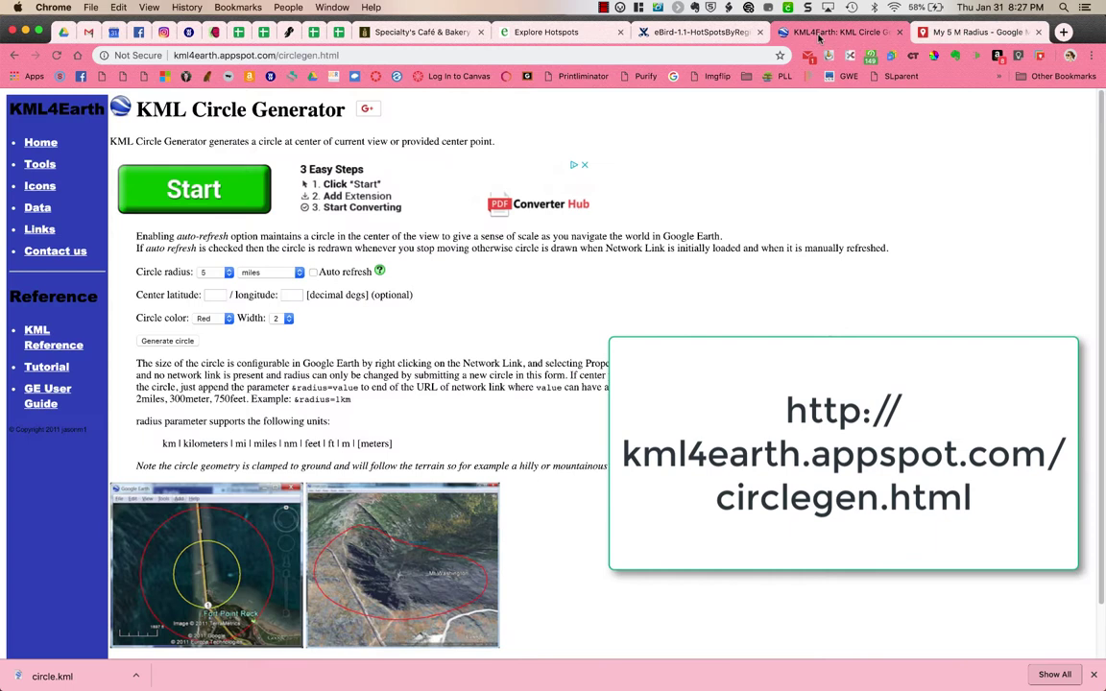
# Set the circle radius to 5 miles in the KML Circle Generator.
pyautogui.click(218, 274)
pyautogui.click(218, 275)
pyautogui.click(254, 275)
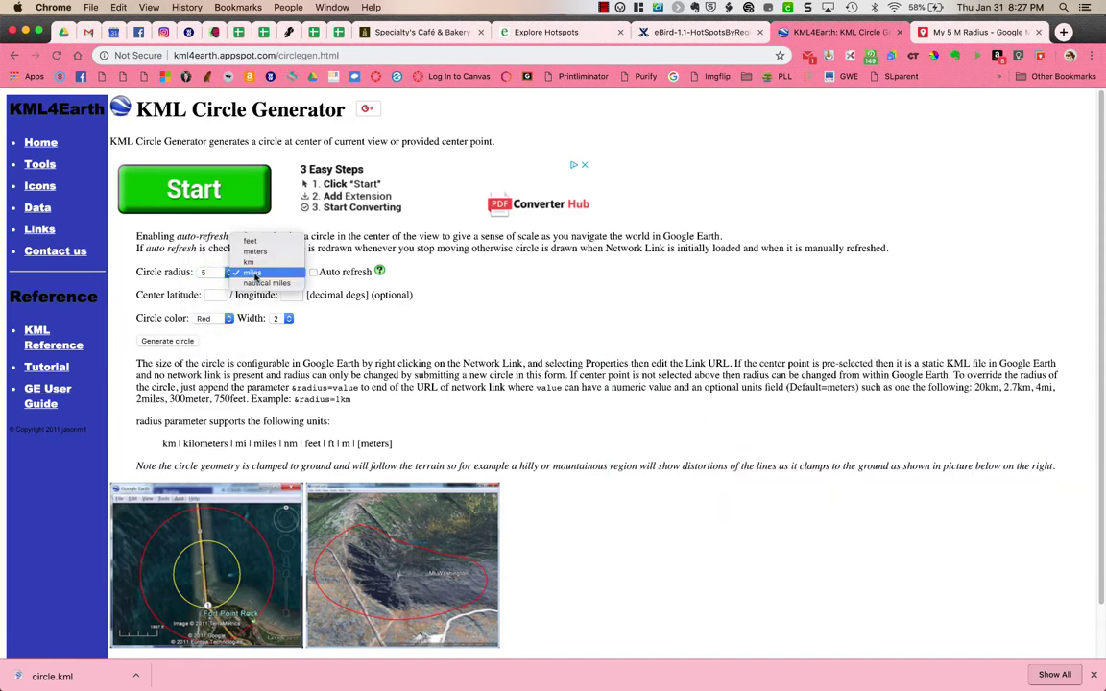
pyautogui.click(261, 274)
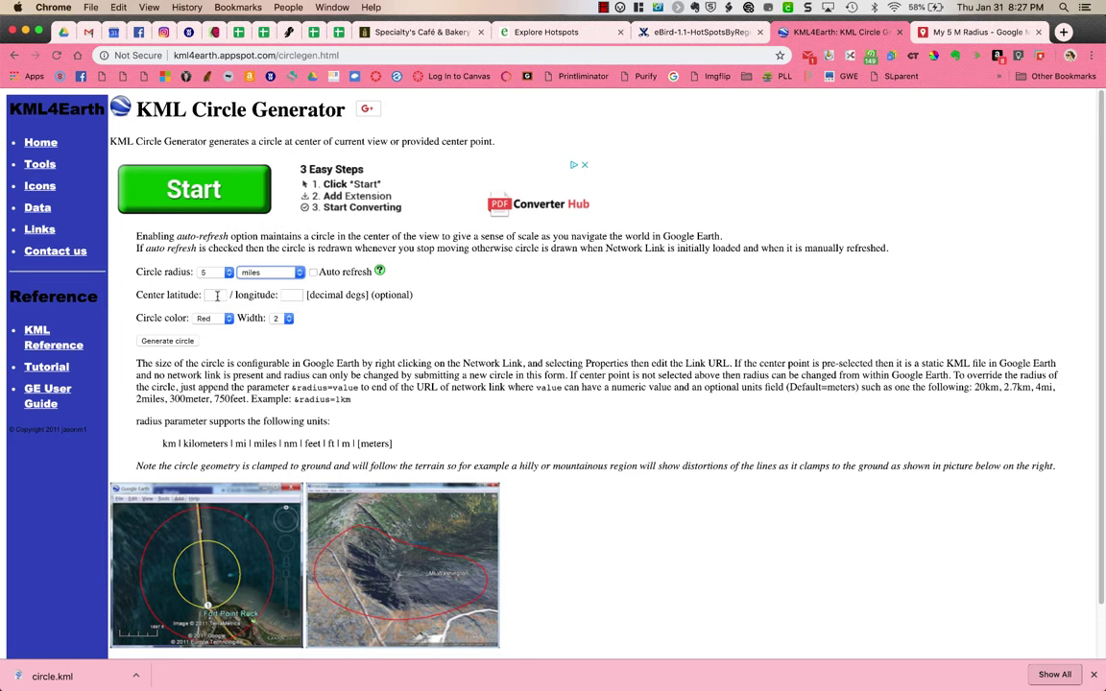
# Enter the copied latitude, 37.46333, as the circle's center latitude, without the longitude part.
pyautogui.click(217, 297)
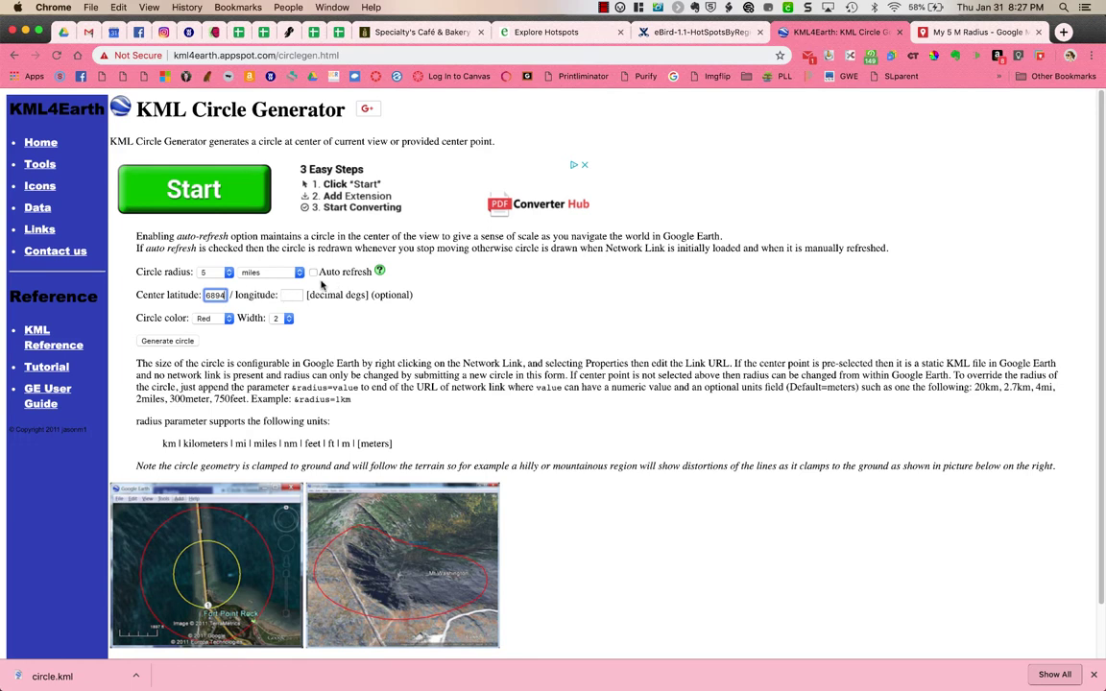
pyautogui.write('37')
pyautogui.write('37.2268')
pyautogui.write('3333')
pyautogui.press('BackSpace')
# Enter the copied longitude, -122.26894, as the circle's center longitude, without the latitude part.
pyautogui.click(285, 297)
pyautogui.press('super+v')
pyautogui.press('Left')
pyautogui.press('Left')
pyautogui.press('Left')
pyautogui.press('Left')
pyautogui.press('Left')
pyautogui.press('Left')
pyautogui.press('Left')
pyautogui.press('Left')
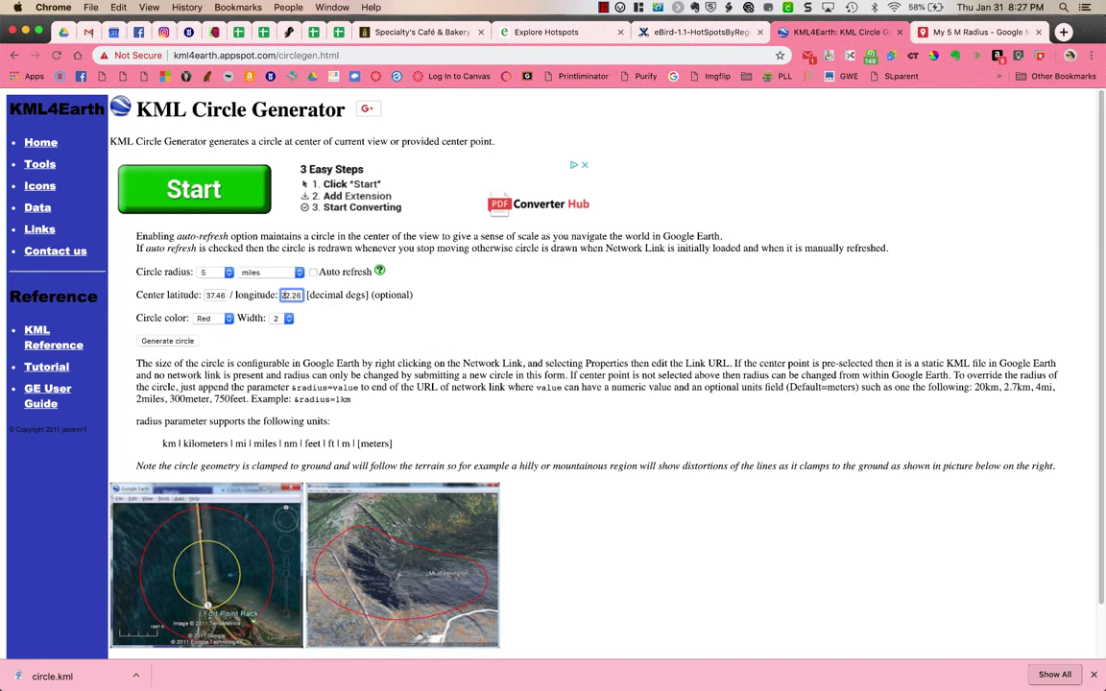
pyautogui.press('Left')
pyautogui.press('Left')
# Keep the circle color Red and the width 2, and generate the circle as a KML file.
pyautogui.click(213, 318)
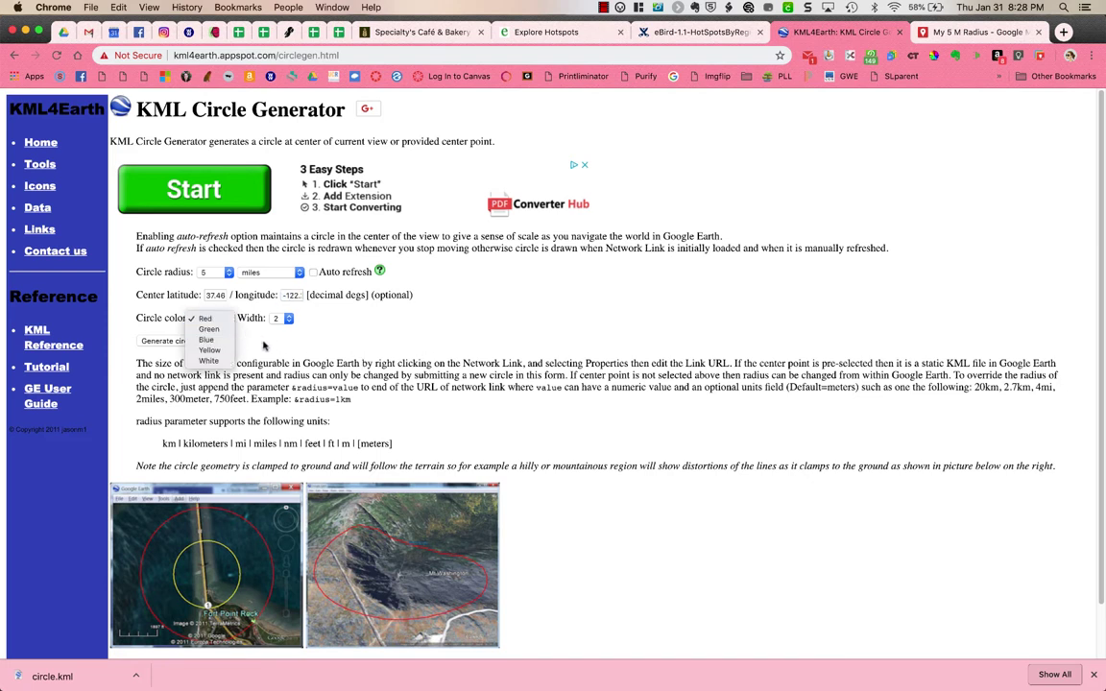
pyautogui.click(240, 313)
pyautogui.click(282, 317)
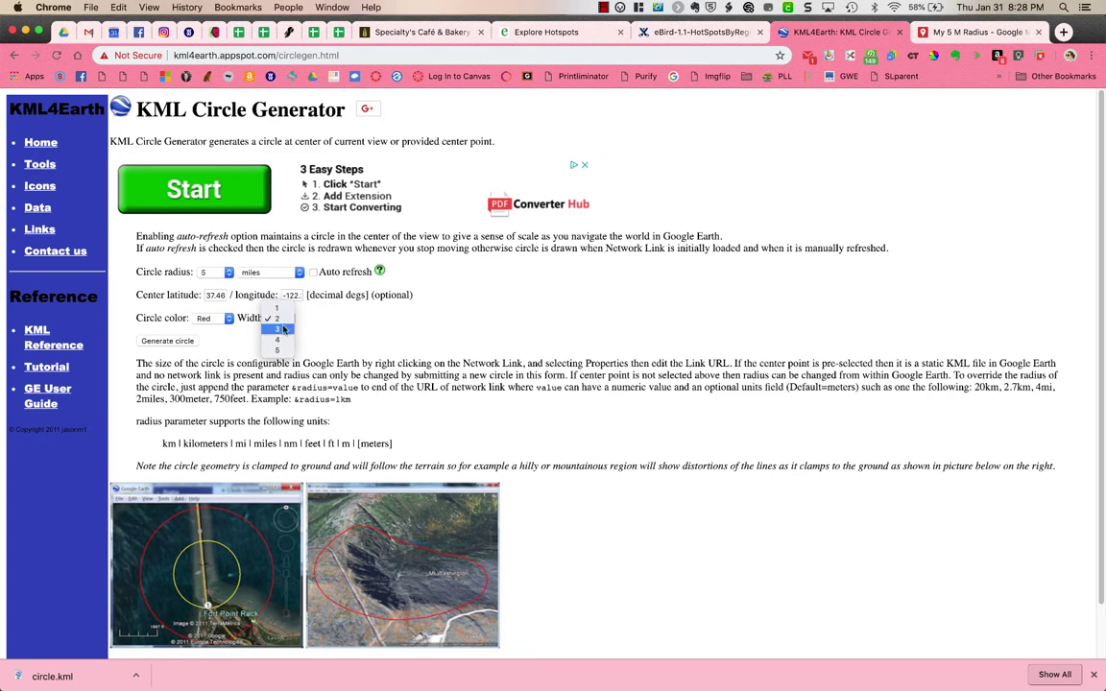
pyautogui.click(278, 317)
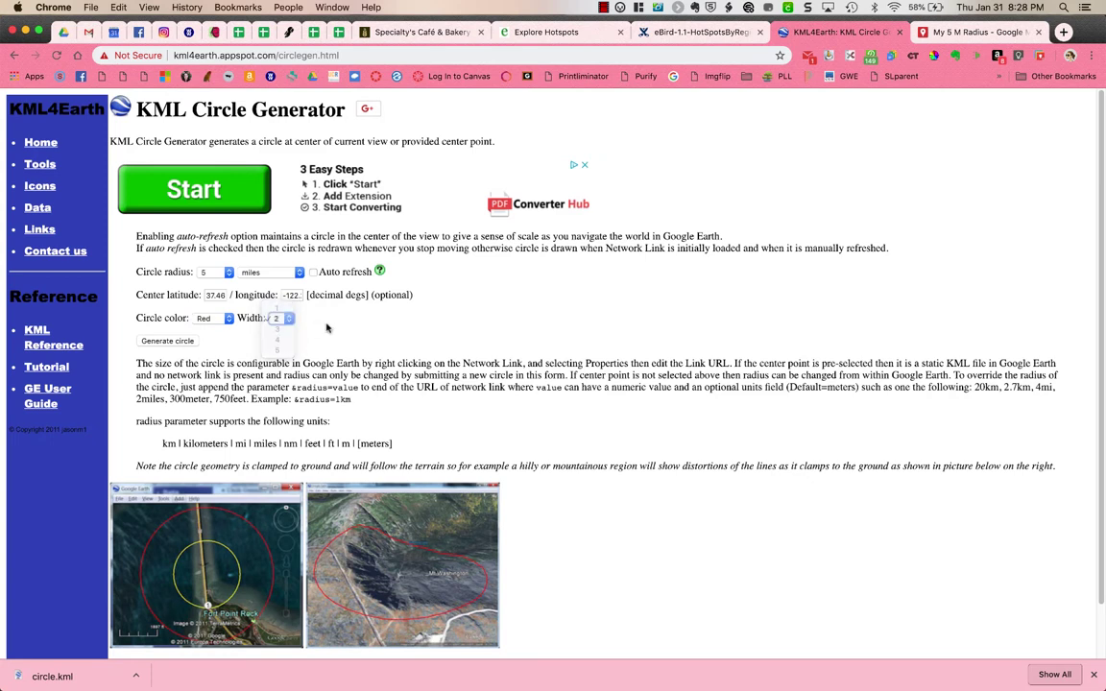
pyautogui.click(177, 342)
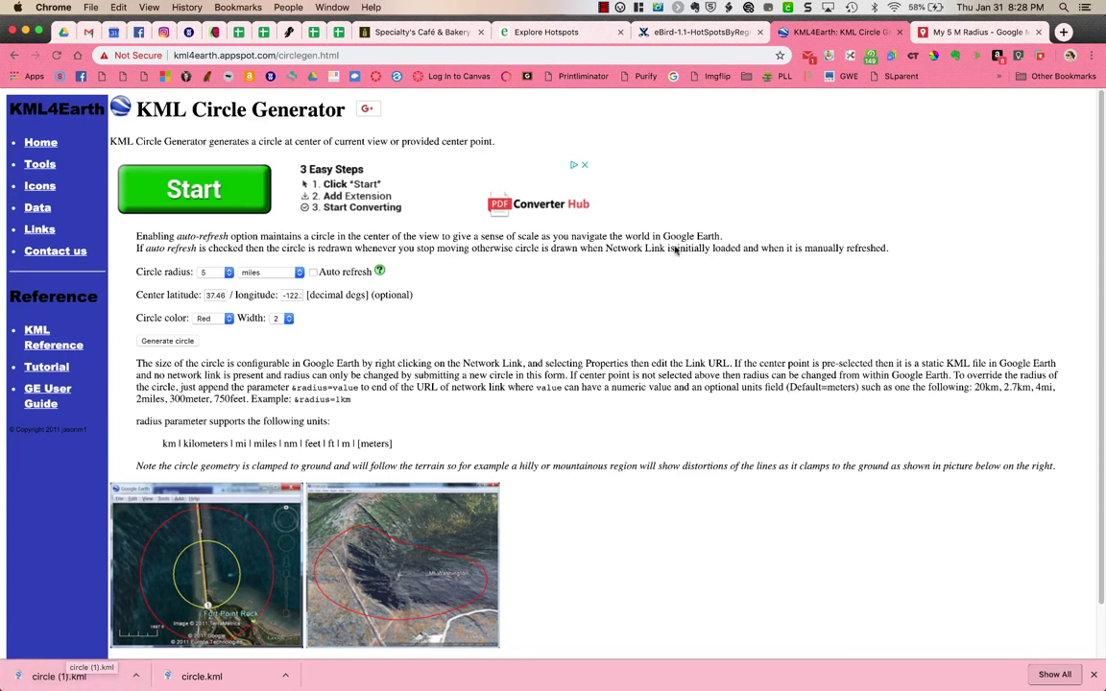
# Return to the My 5 M Radius map and delete Point 1 from the Circle layer.
pyautogui.click(971, 32)
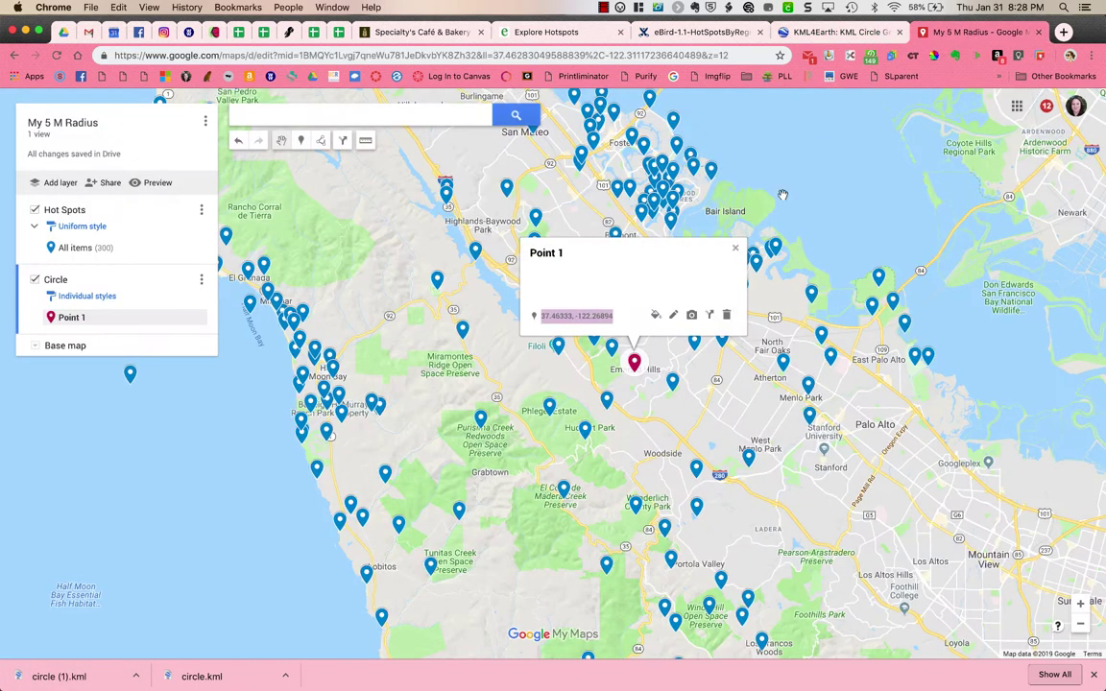
pyautogui.click(735, 249)
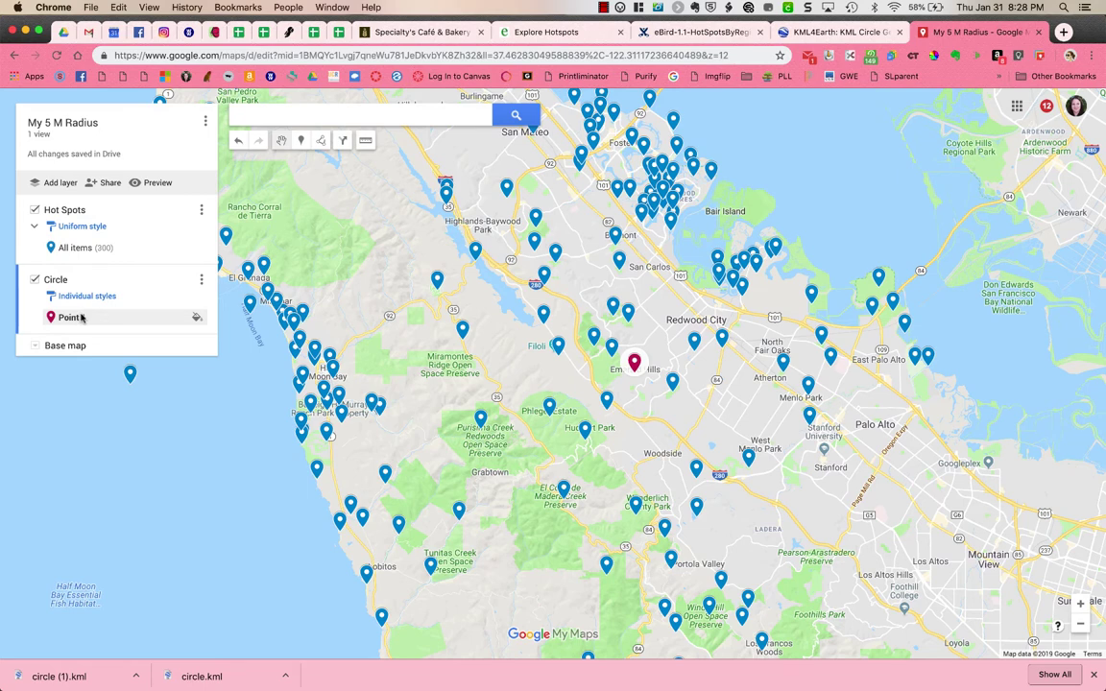
pyautogui.click(201, 280)
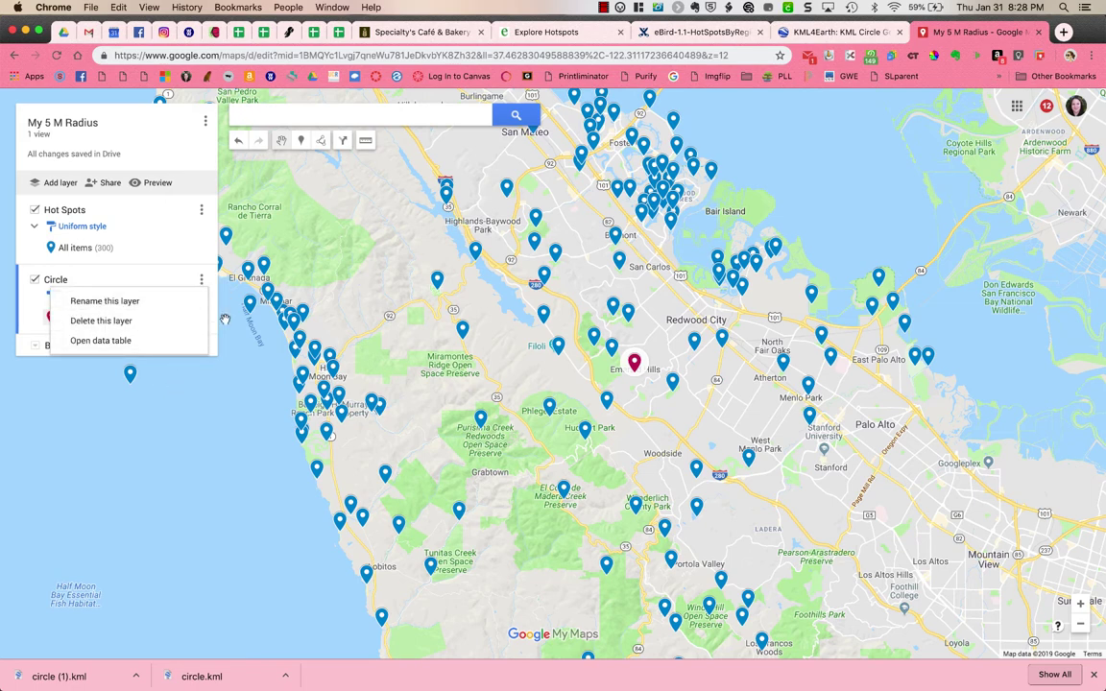
pyautogui.click(202, 281)
pyautogui.click(105, 318)
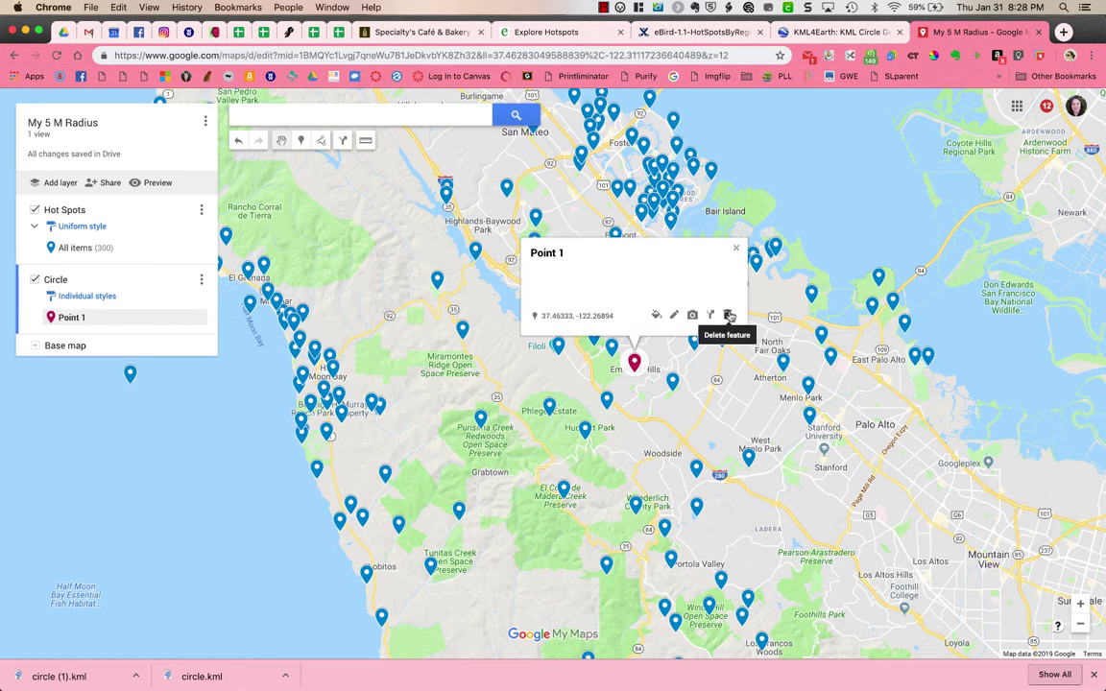
pyautogui.click(729, 315)
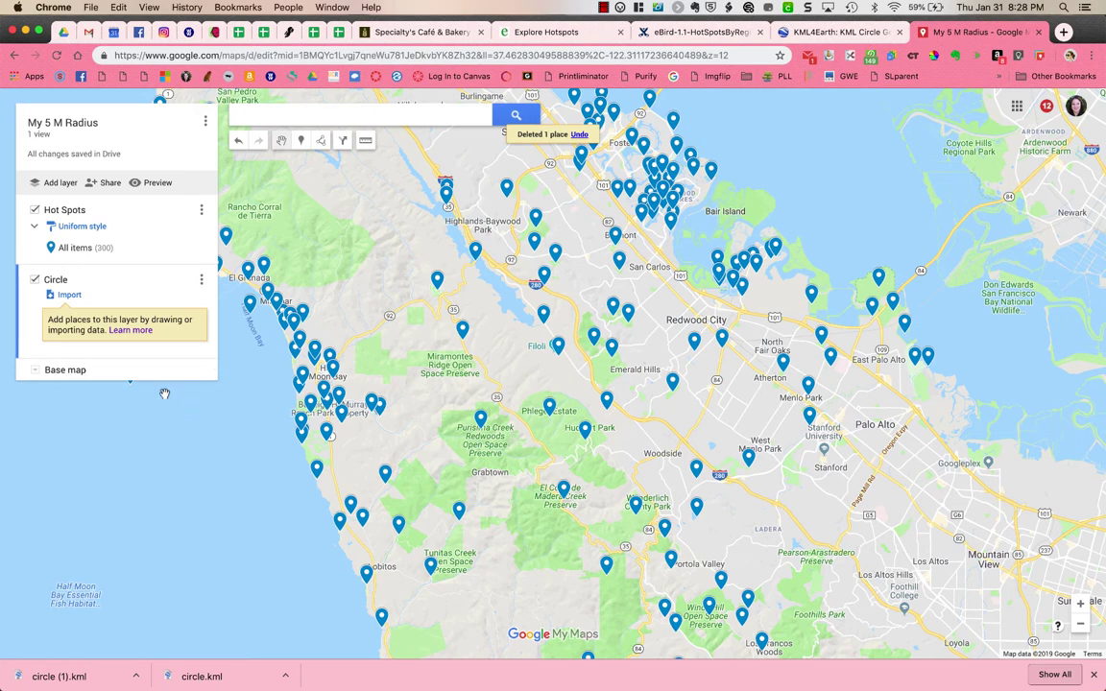
# Import circle (1).kml into the Circle layer and inspect the radius circle around Emerald Hills.
pyautogui.click(67, 296)
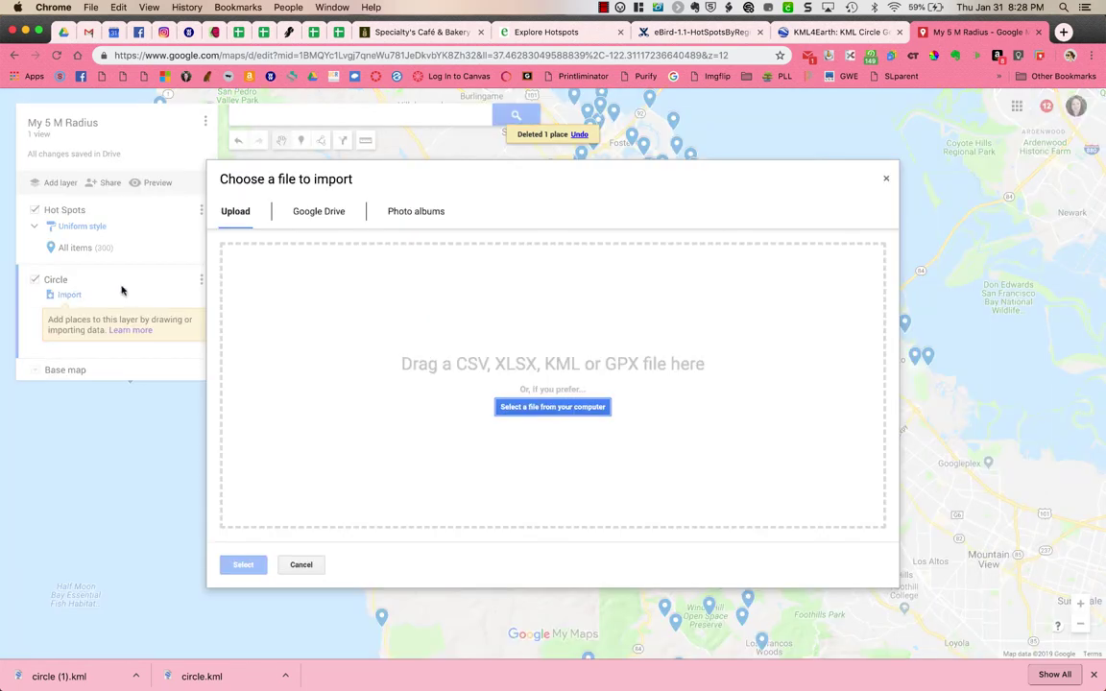
pyautogui.moveTo(60, 676); pyautogui.dragTo(406, 360)
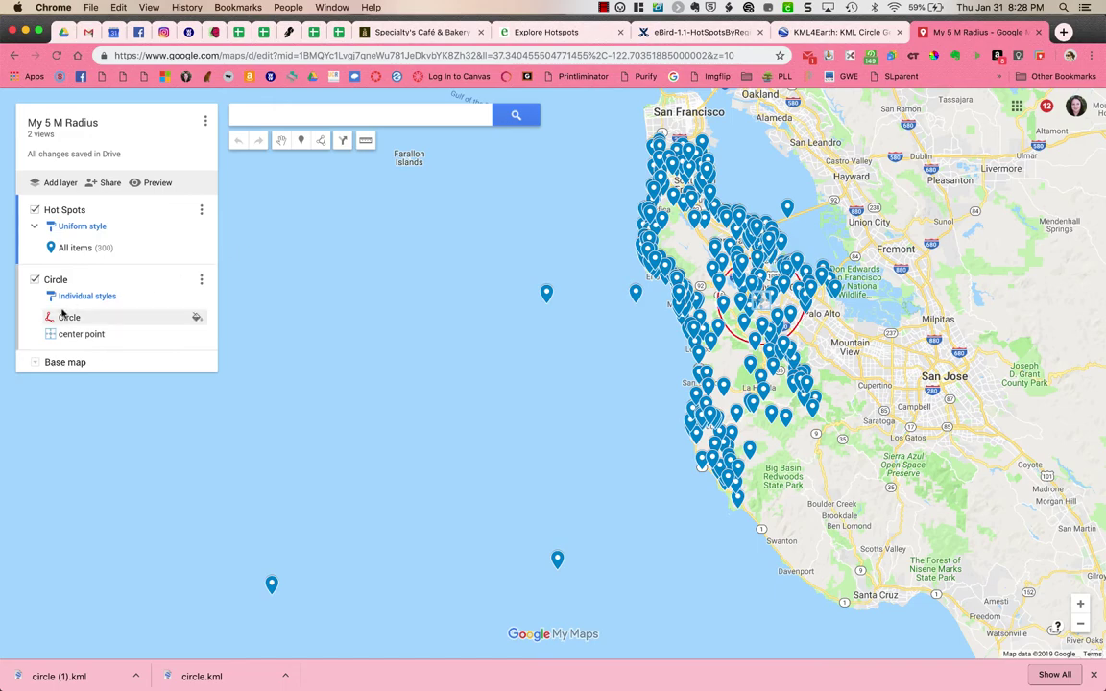
pyautogui.scroll(-3, 462, 317)
pyautogui.scroll(3, 463, 318)
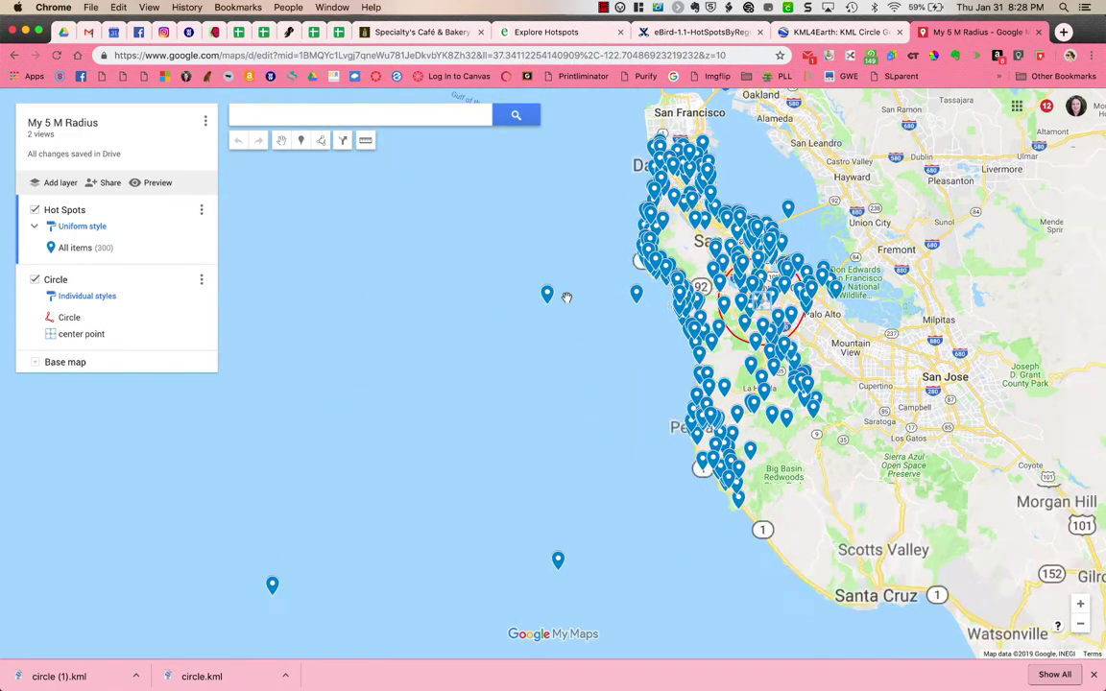
pyautogui.scroll(5, 566, 296)
pyautogui.hscroll(5, 565, 349)
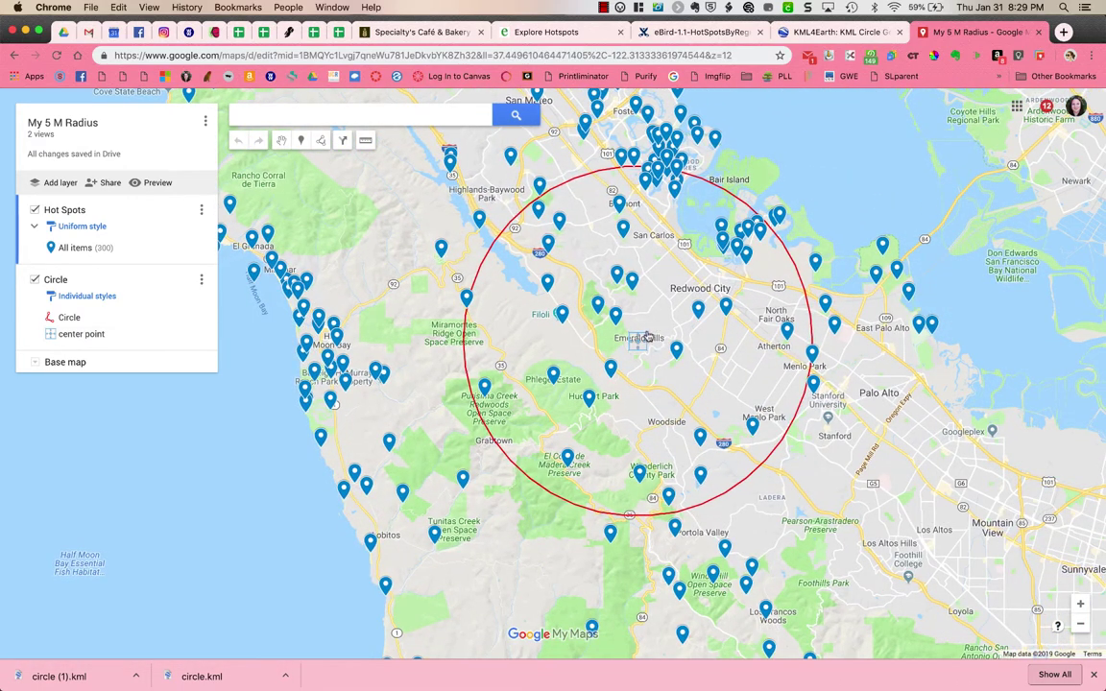
pyautogui.scroll(3, 641, 343)
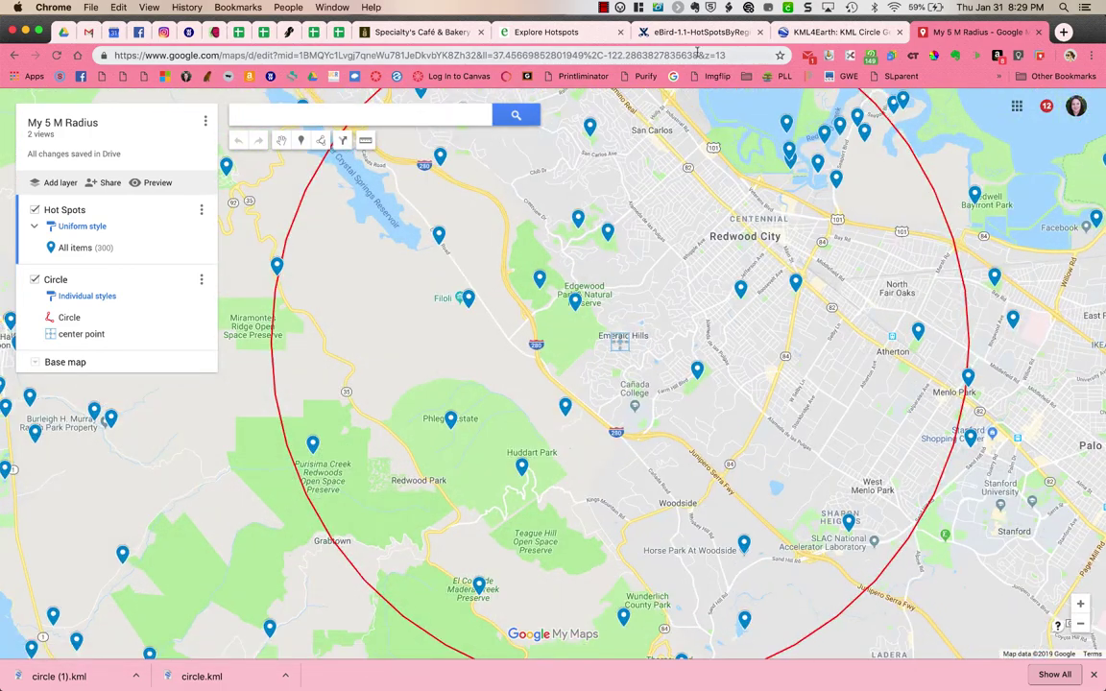
pyautogui.click(816, 33)
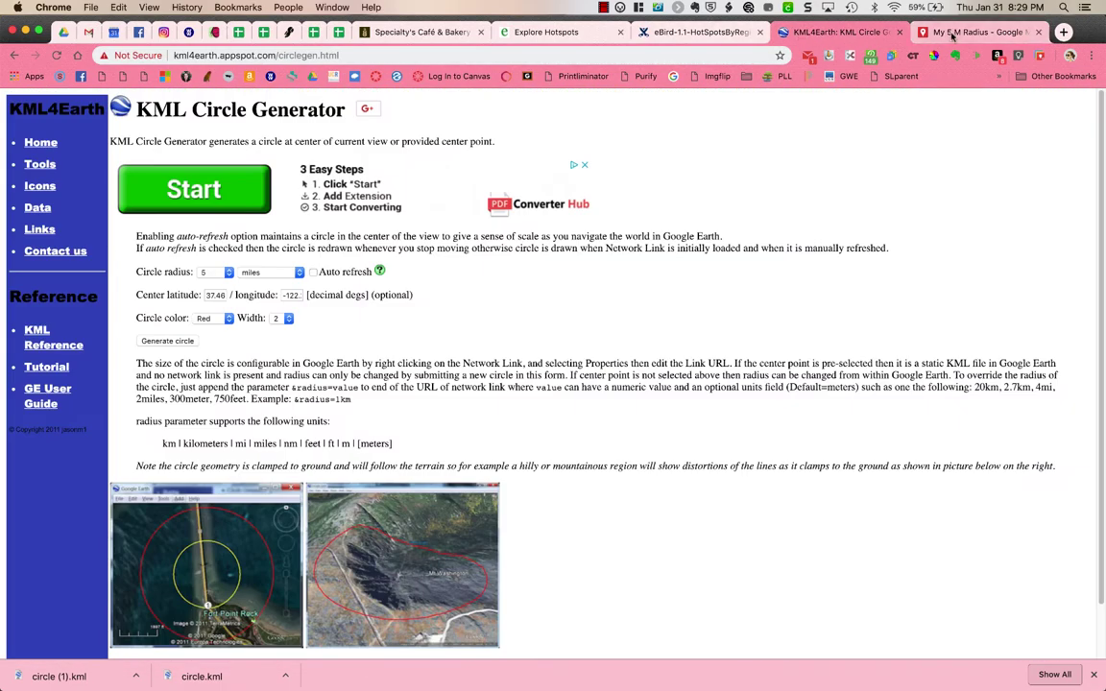
pyautogui.click(969, 31)
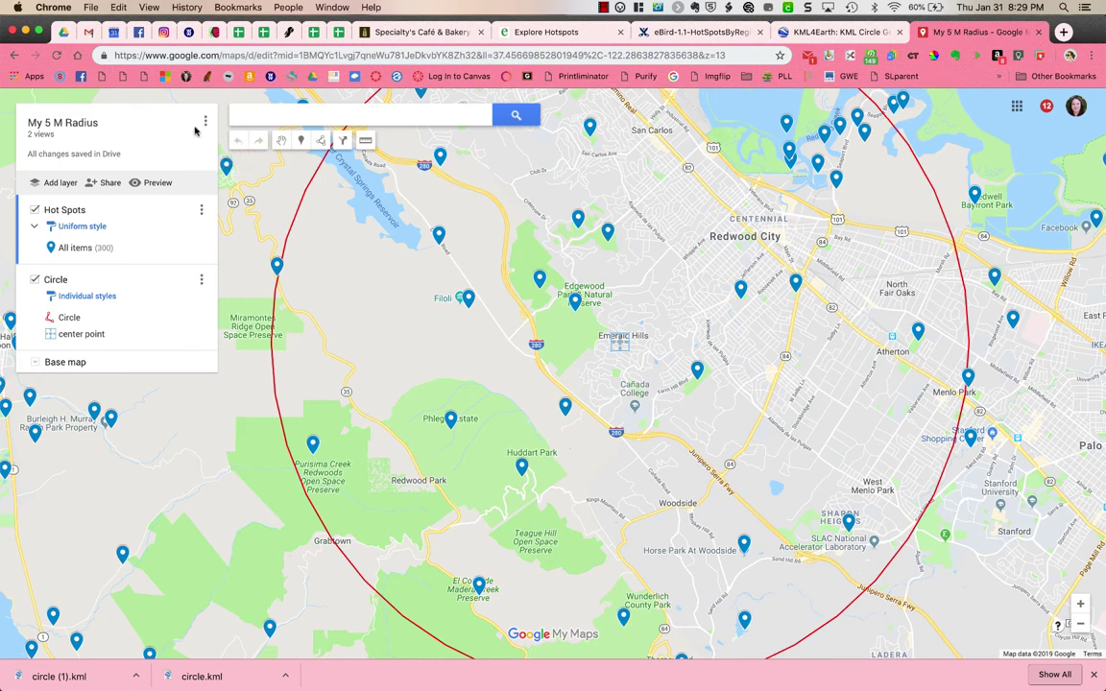
# Share the My 5 M Radius map so that anyone with the link can view it.
pyautogui.click(102, 190)
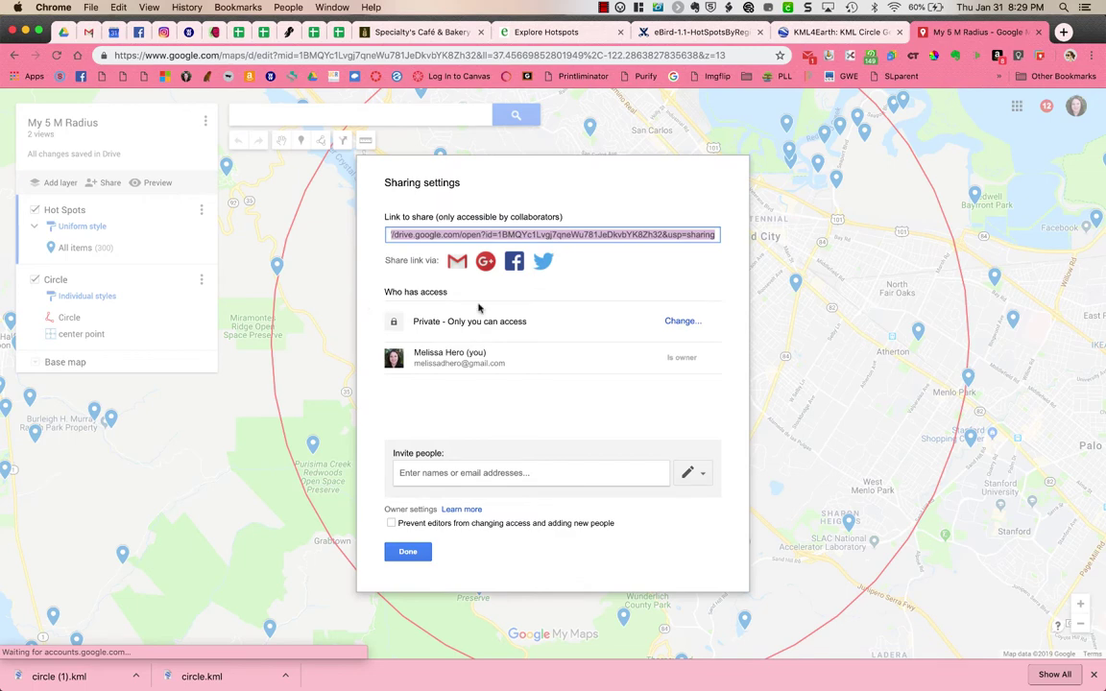
pyautogui.click(685, 322)
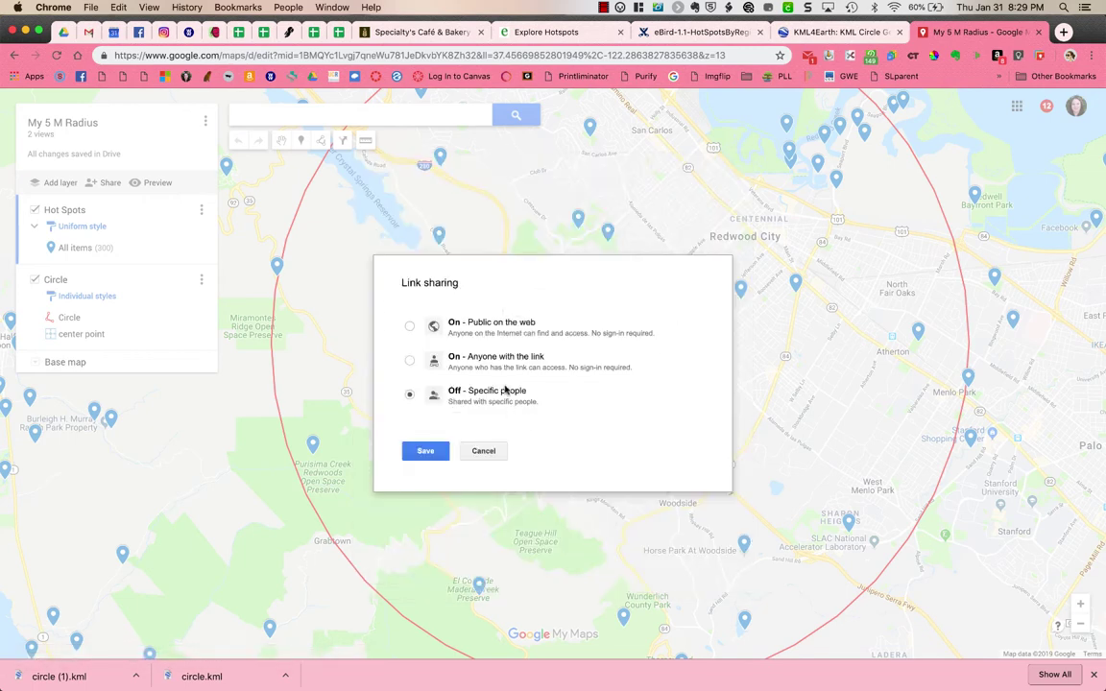
pyautogui.click(478, 366)
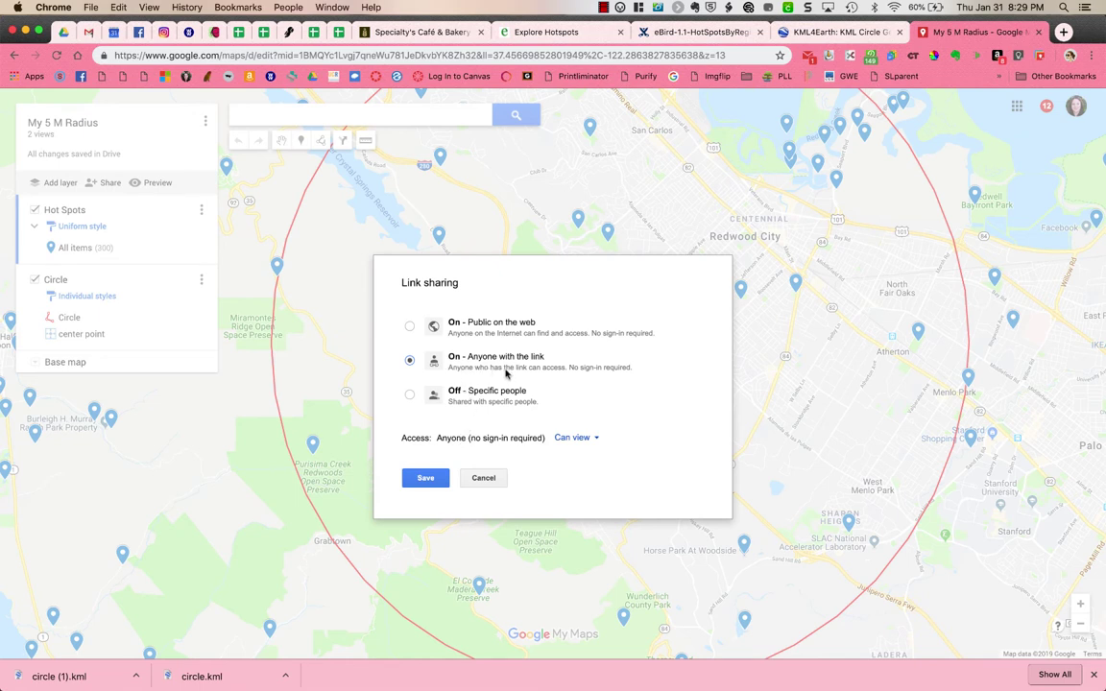
pyautogui.click(597, 438)
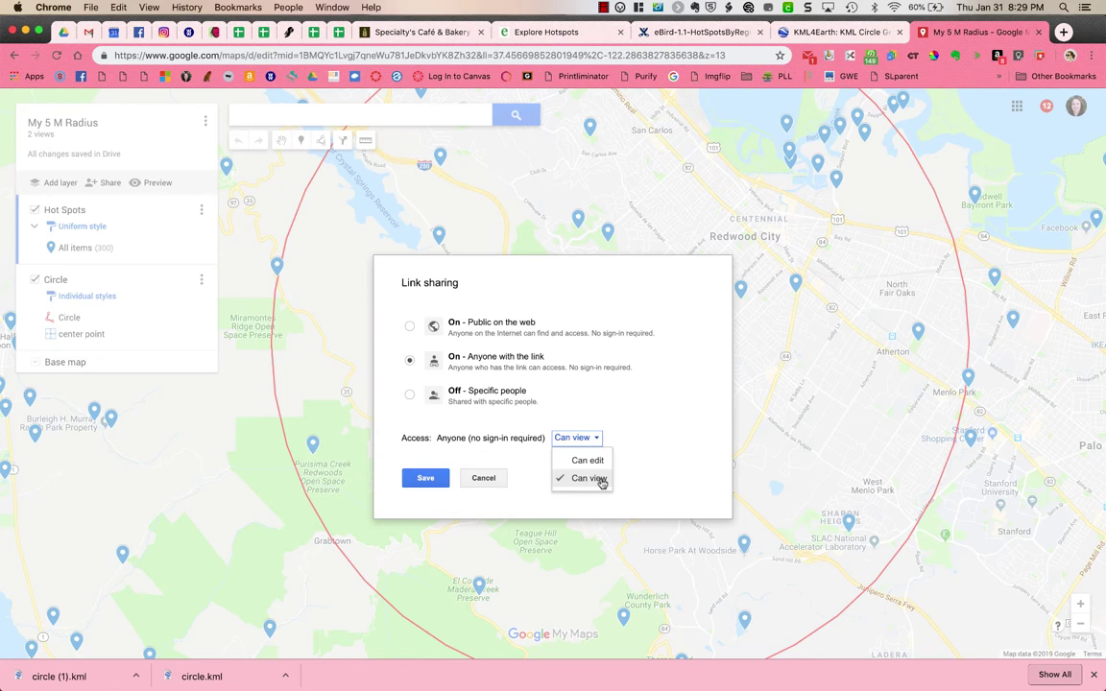
pyautogui.click(601, 480)
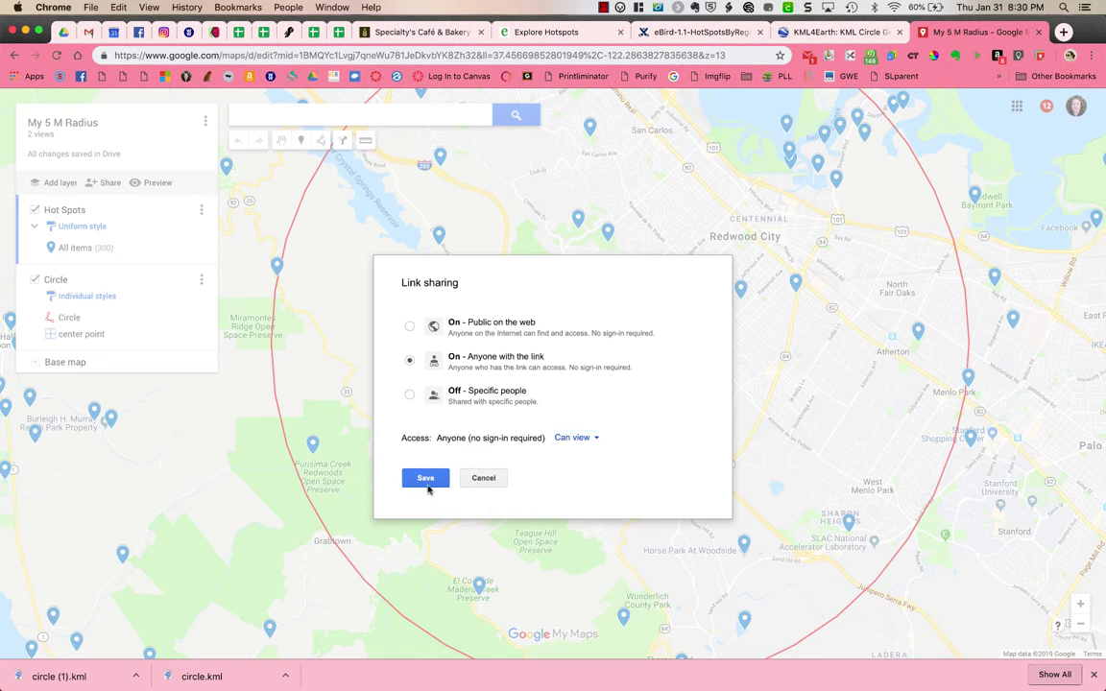
pyautogui.click(424, 480)
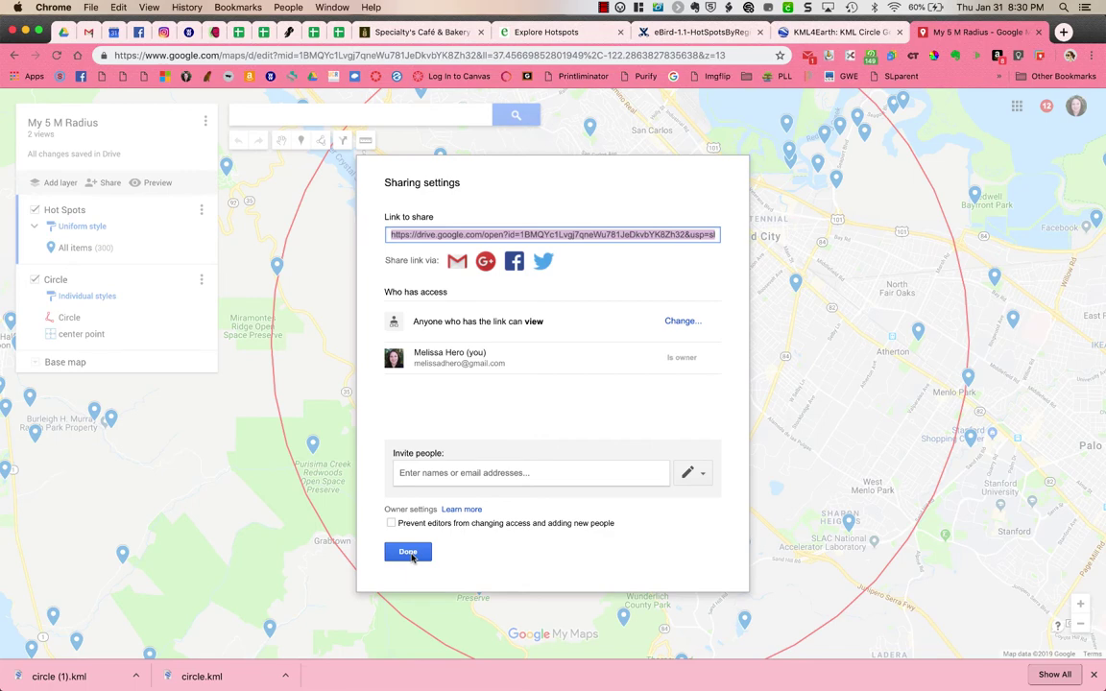
pyautogui.click(408, 552)
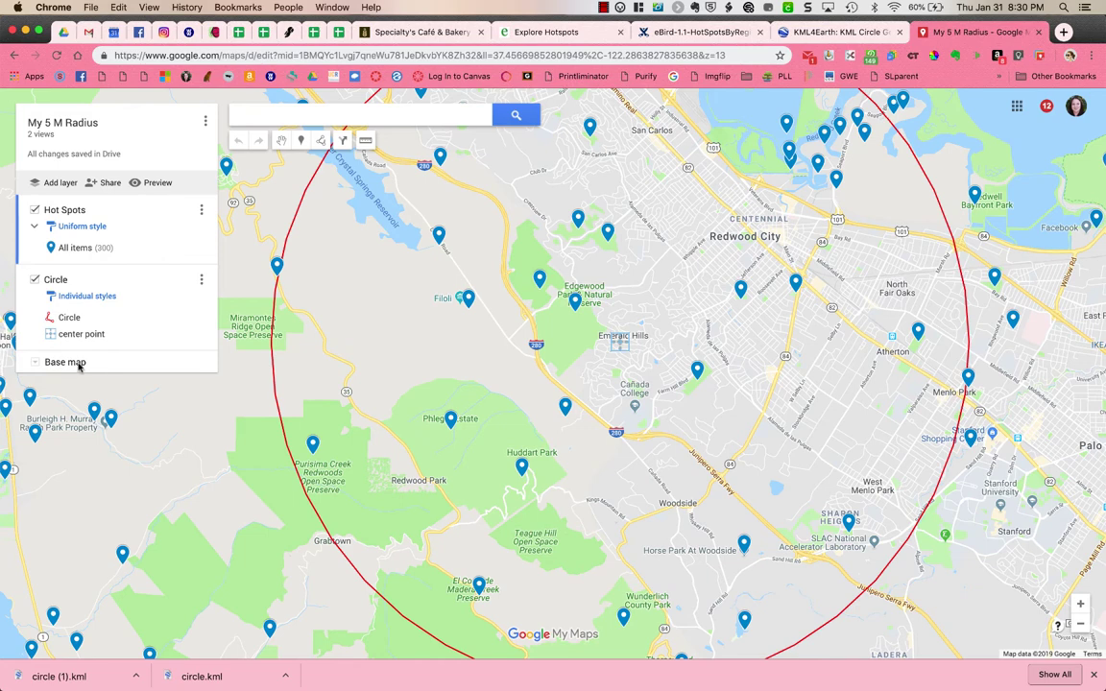
# Change the base map to satellite imagery and inspect the hot spots within the circle.
pyautogui.click(38, 364)
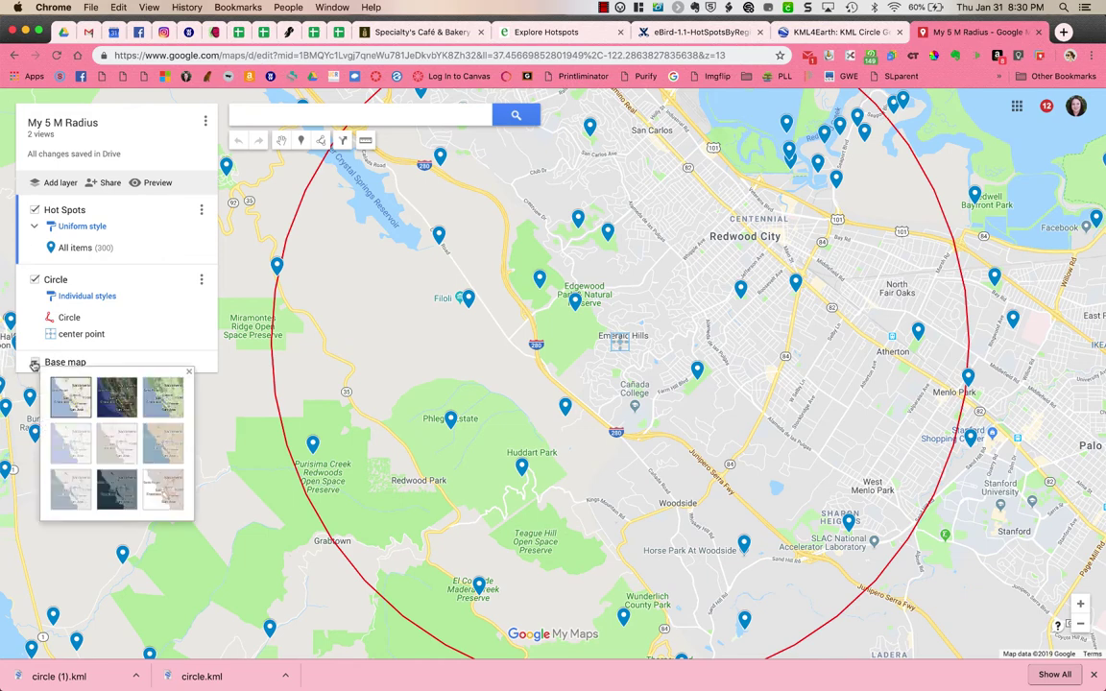
pyautogui.click(125, 399)
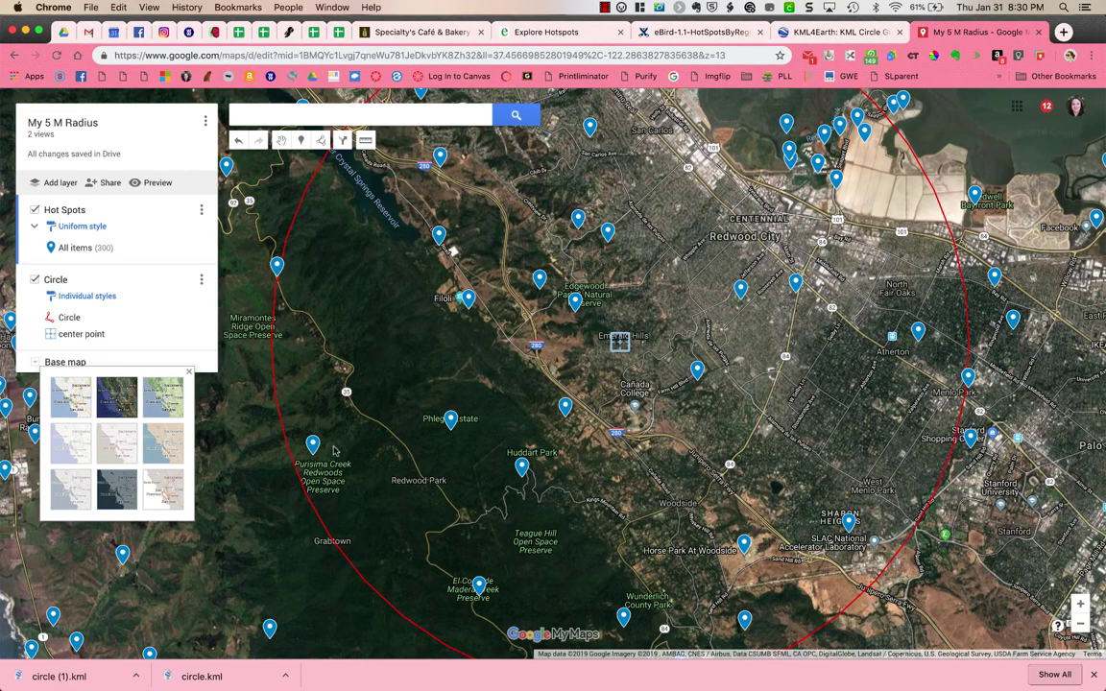
pyautogui.scroll(-3, 455, 357)
pyautogui.scroll(5, 455, 358)
pyautogui.scroll(-2, 455, 357)
pyautogui.scroll(-4, 455, 357)
pyautogui.scroll(1, 455, 357)
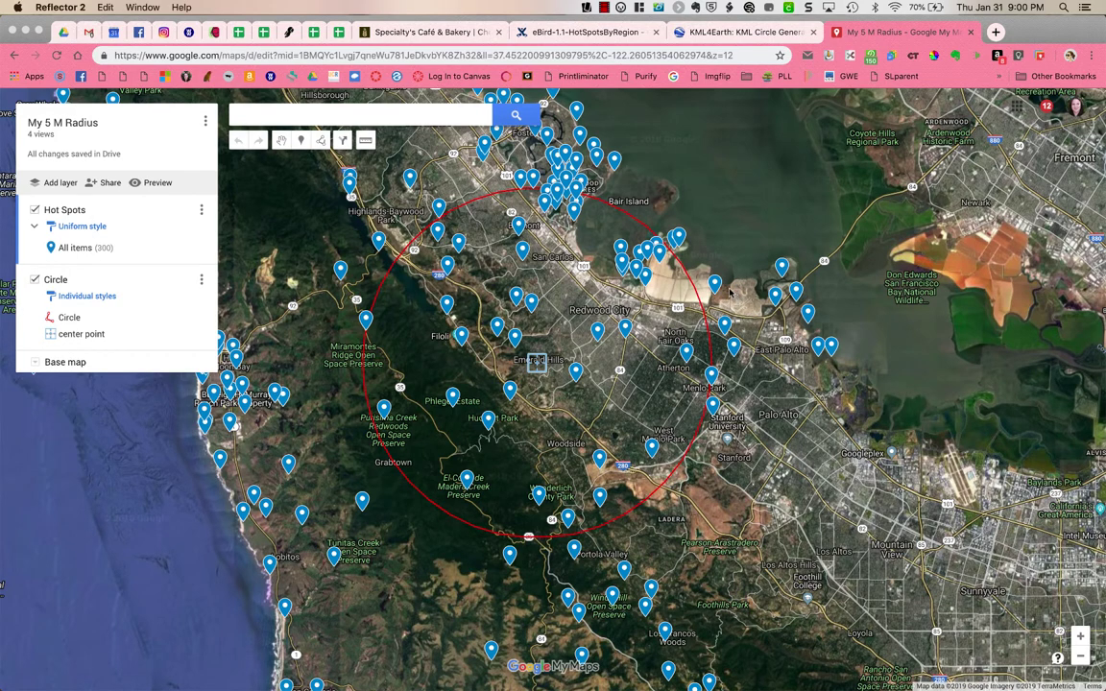
# Open the details of the Bedwell Bayfront Park--Menlo Park hot spot near the circle's northeastern edge.
pyautogui.click(715, 282)
pyautogui.click(714, 282)
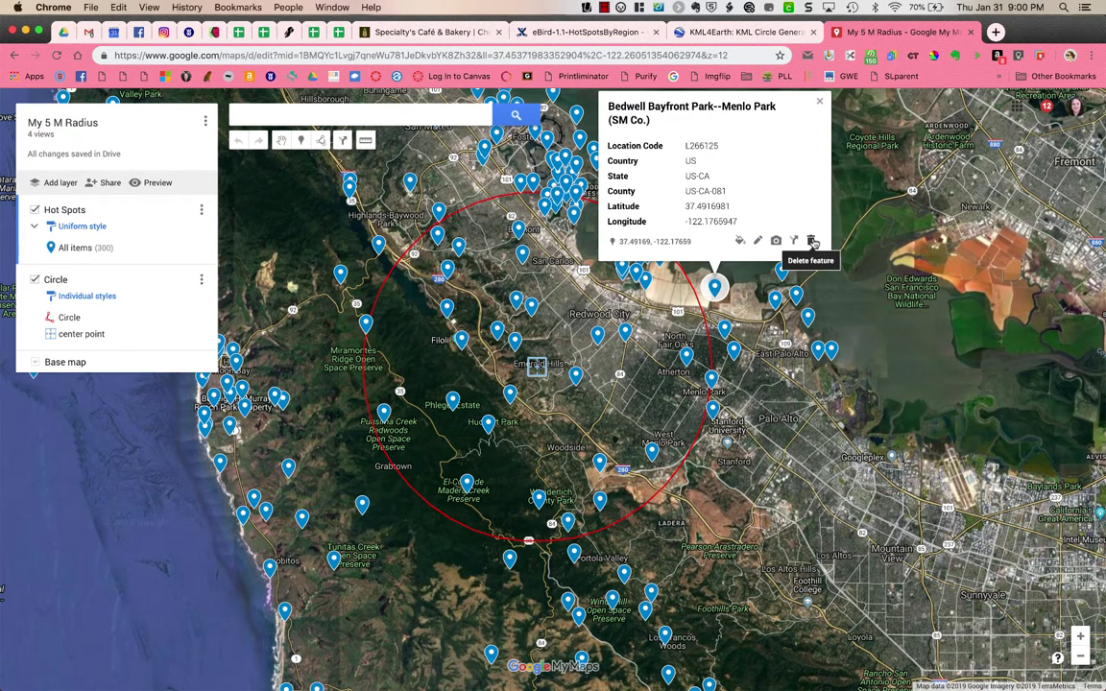